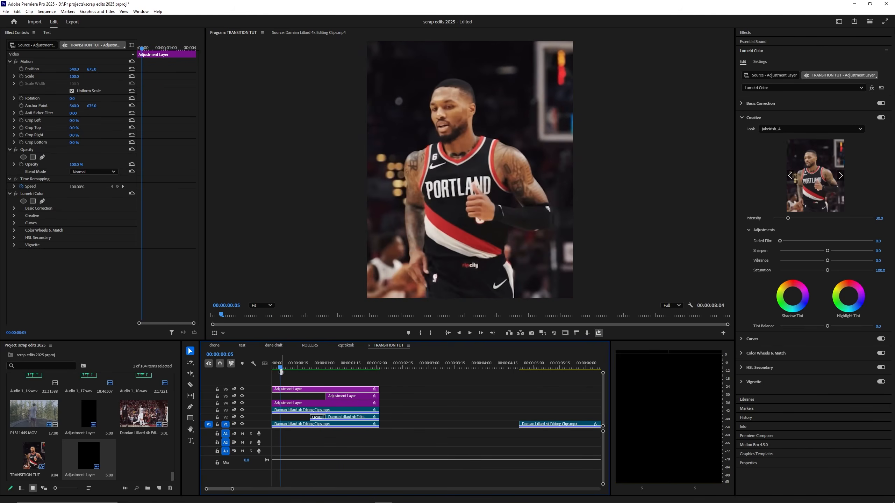
# Step: Inspect the shake and colour-grade adjustment layers, then deselect them
pyautogui.click(332, 396)
pyautogui.click(312, 403)
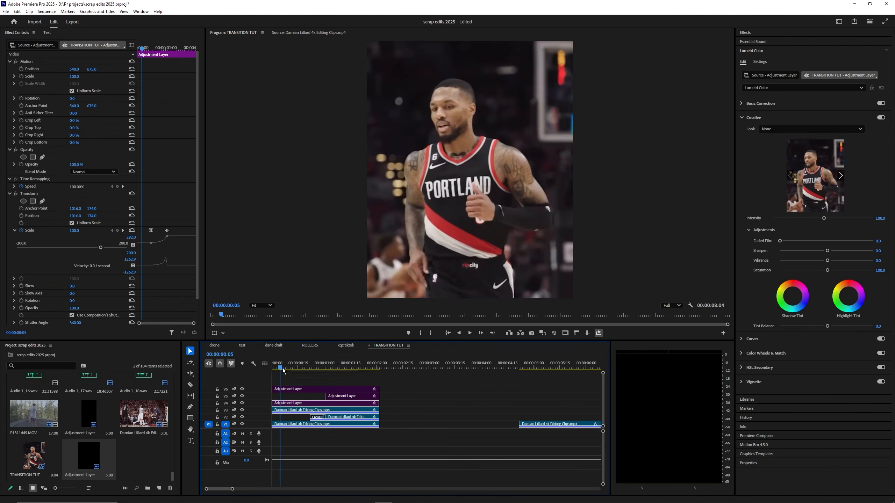
pyautogui.click(323, 389)
pyautogui.click(313, 384)
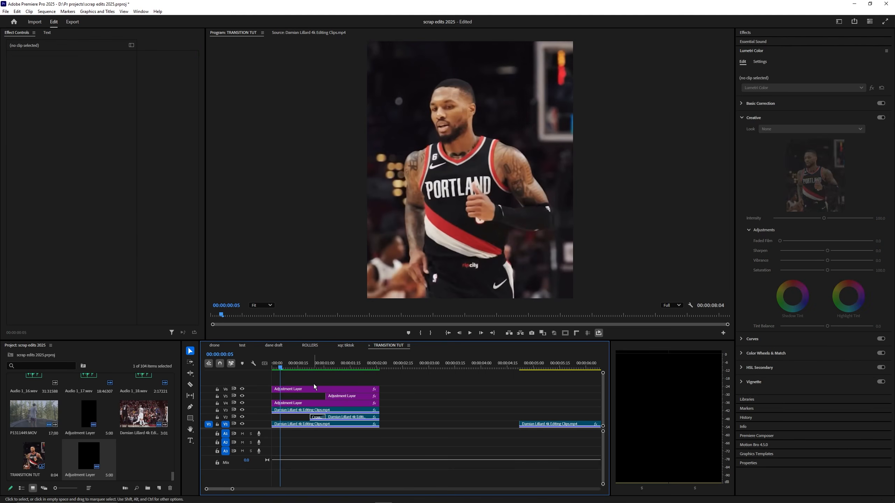
pyautogui.scroll(3, 307, 392)
pyautogui.scroll(-2, 308, 391)
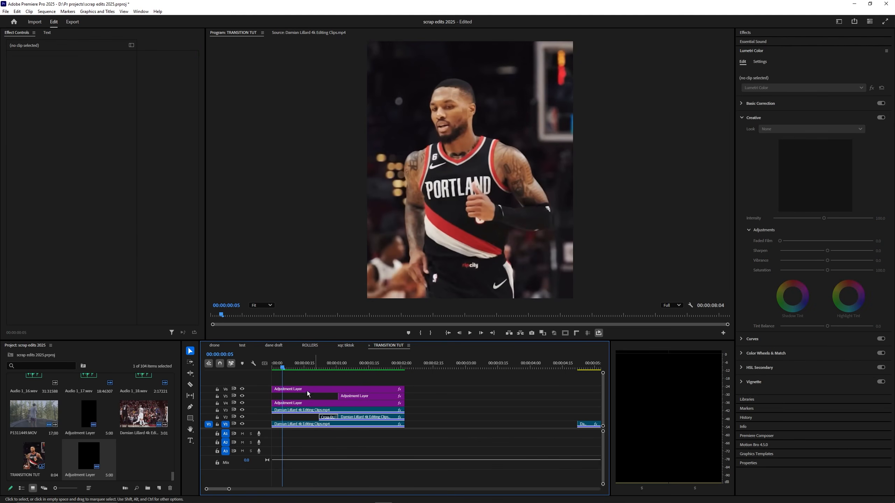
# Step: Move the playhead from the basket shot to the raw dunk clip at 05:08
pyautogui.click(363, 368)
pyautogui.scroll(-2, 419, 372)
pyautogui.click(469, 374)
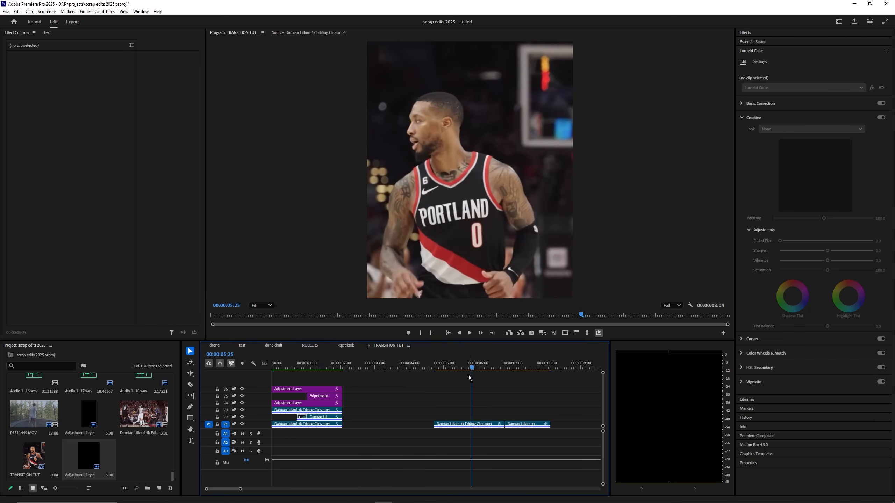
pyautogui.scroll(3, 424, 415)
pyautogui.scroll(-3, 365, 406)
pyautogui.click(350, 364)
# Step: Play back the raw dunk clip from its start, then stop
pyautogui.click(407, 366)
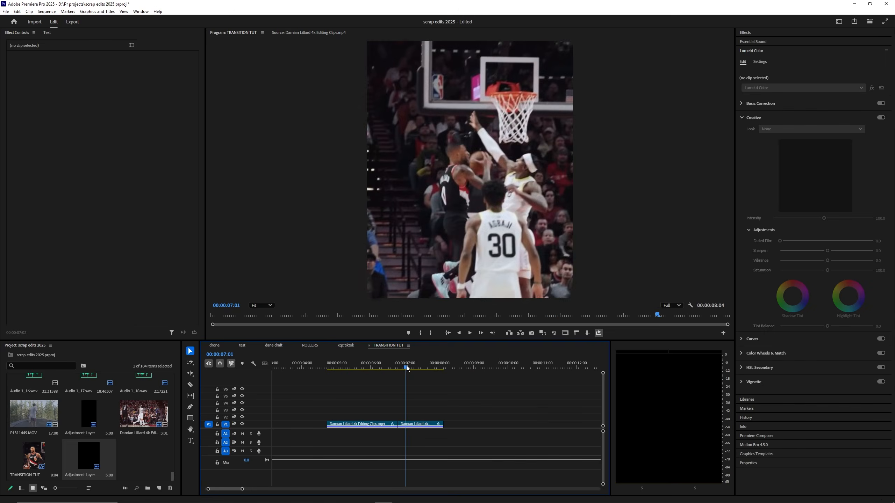
pyautogui.click(385, 367)
pyautogui.scroll(3, 384, 378)
pyautogui.press('space')
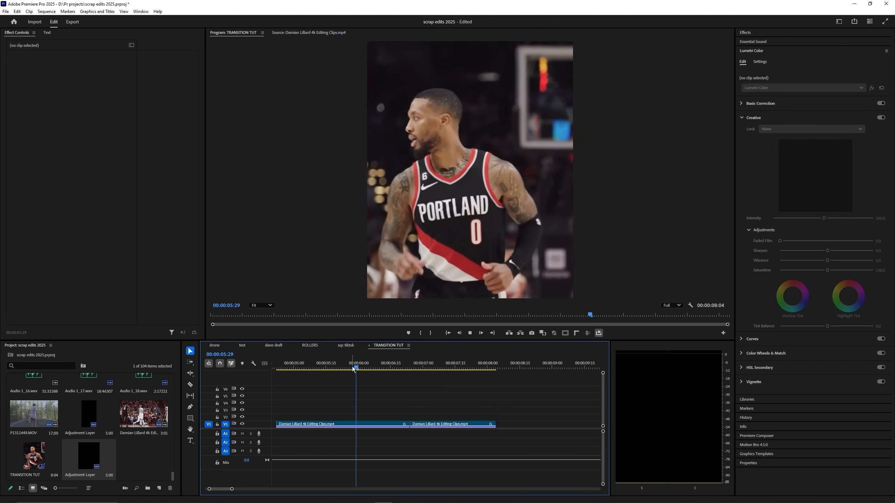
pyautogui.press('space')
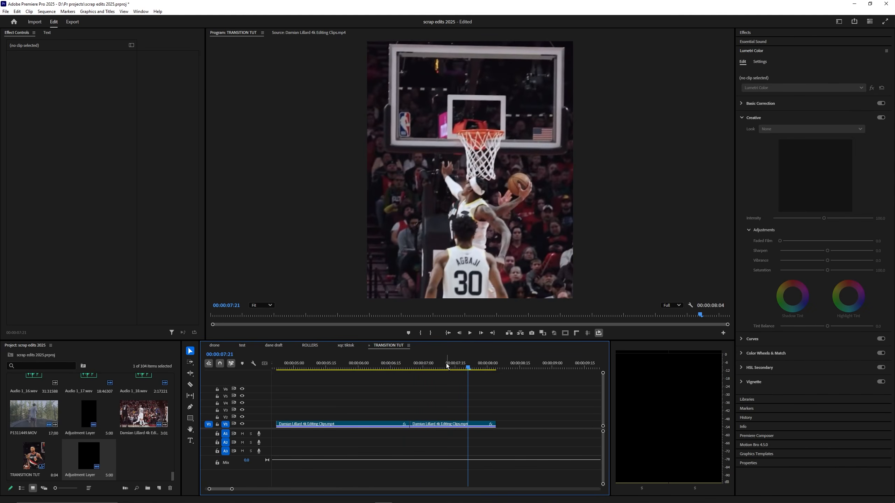
# Step: Scrub the raw clip between 06:29 and 06:18
pyautogui.scroll(-3, 439, 385)
pyautogui.click(447, 366)
pyautogui.scroll(5, 432, 379)
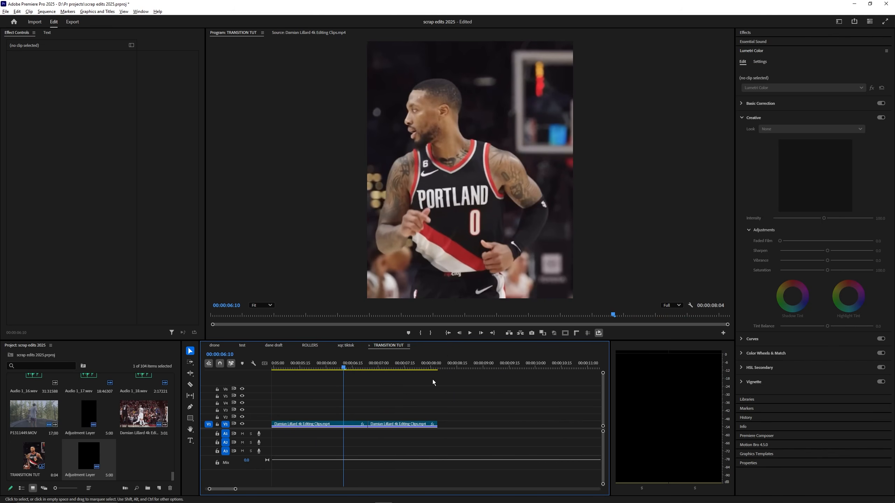
pyautogui.click(441, 369)
pyautogui.moveTo(442, 371); pyautogui.dragTo(407, 374)
# Step: Select the first raw dunk clip and scrub through it to review
pyautogui.scroll(-2, 421, 378)
pyautogui.scroll(1, 421, 378)
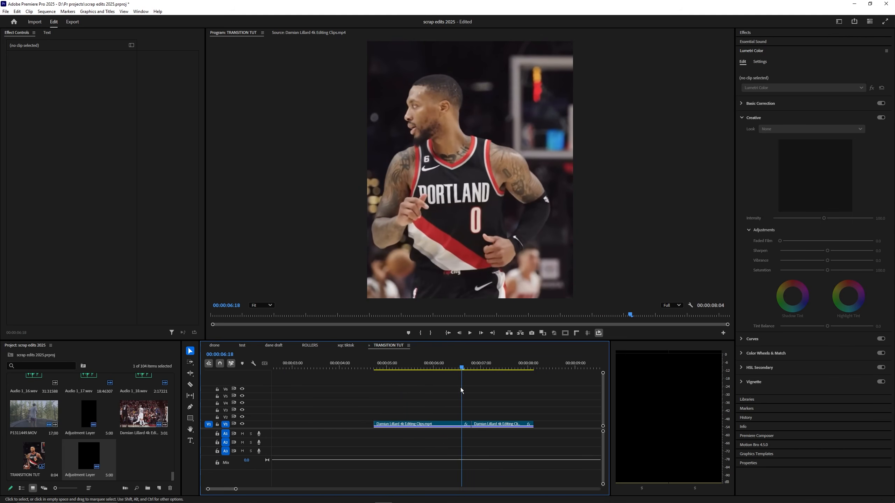
pyautogui.scroll(-1, 437, 403)
pyautogui.scroll(3, 437, 402)
pyautogui.click(367, 369)
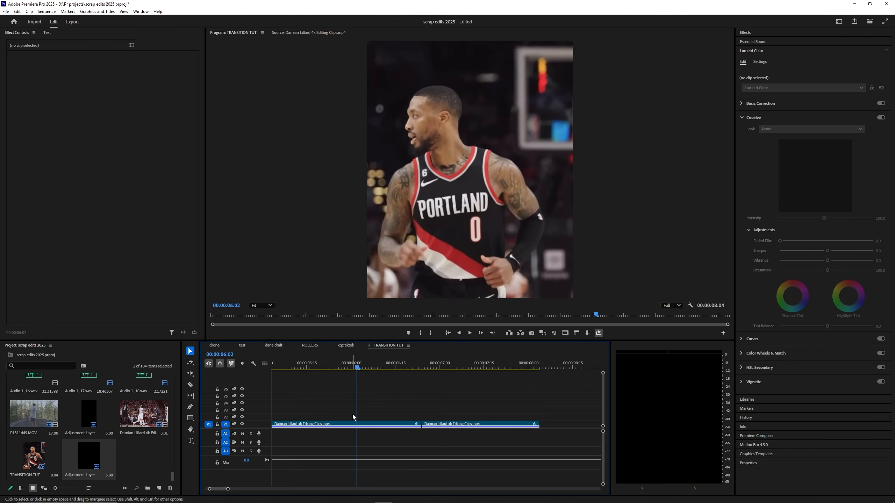
pyautogui.click(373, 424)
pyautogui.scroll(1, 379, 432)
pyautogui.moveTo(419, 368)
pyautogui.mouseDown()
pyautogui.moveTo(328, 366)
pyautogui.moveTo(446, 368)
pyautogui.moveTo(370, 367)
pyautogui.moveTo(429, 368)
pyautogui.mouseUp()
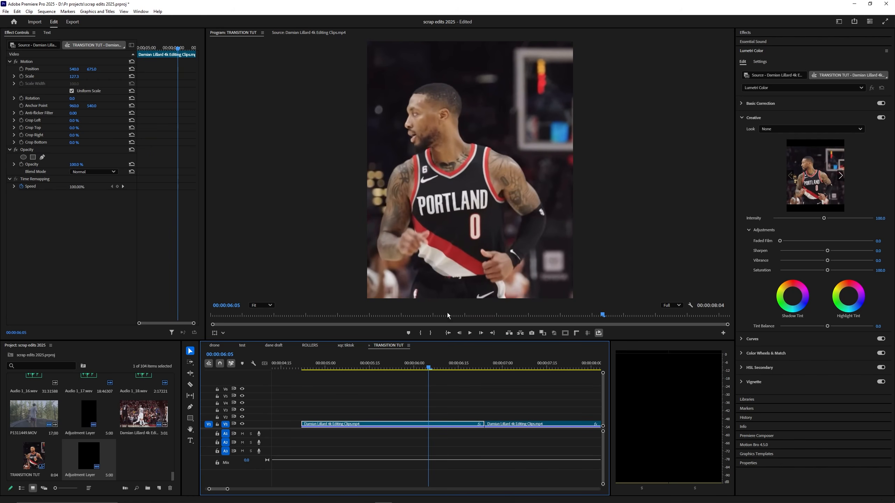
# Step: Scrub the finished edit from 00:17 to preview its blurred transition
pyautogui.moveTo(447, 367)
pyautogui.mouseDown()
pyautogui.moveTo(456, 367)
pyautogui.moveTo(432, 361)
pyautogui.moveTo(438, 367)
pyautogui.mouseUp()
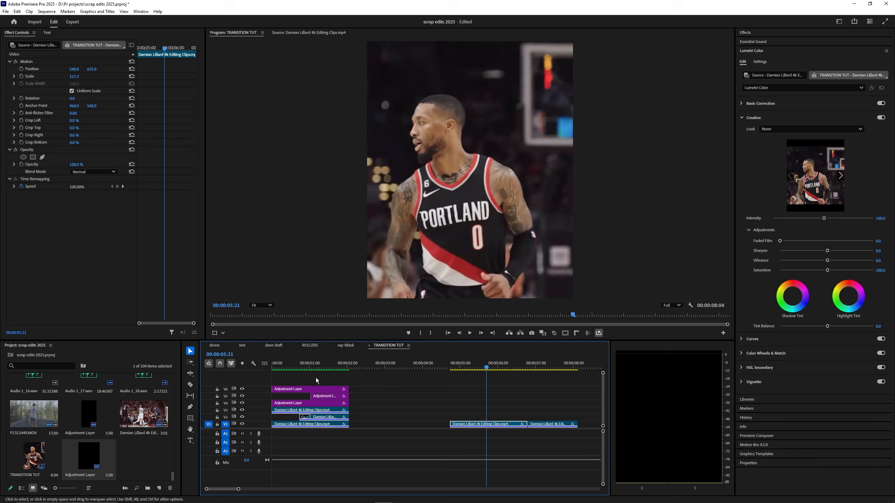
pyautogui.click(300, 366)
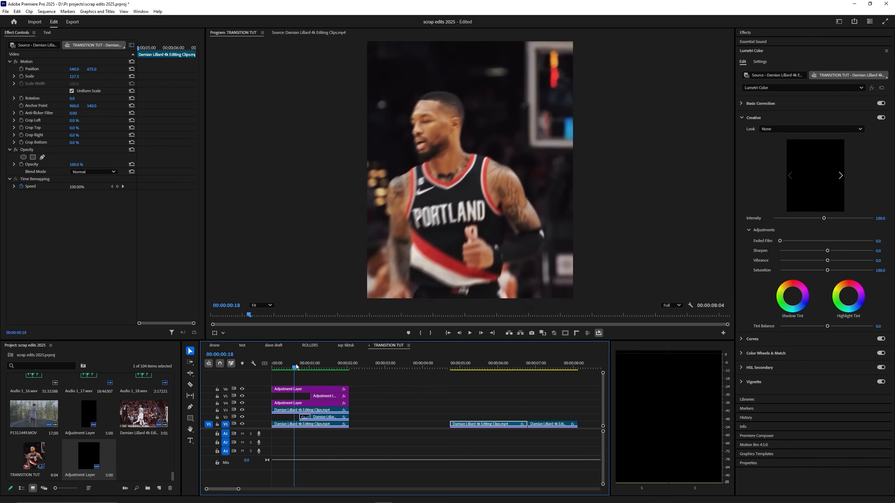
pyautogui.click(293, 366)
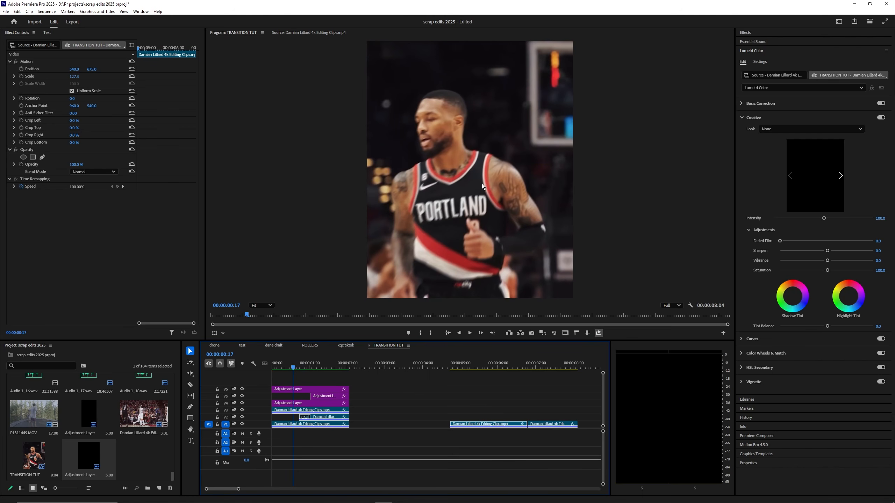
pyautogui.moveTo(293, 367); pyautogui.dragTo(480, 368)
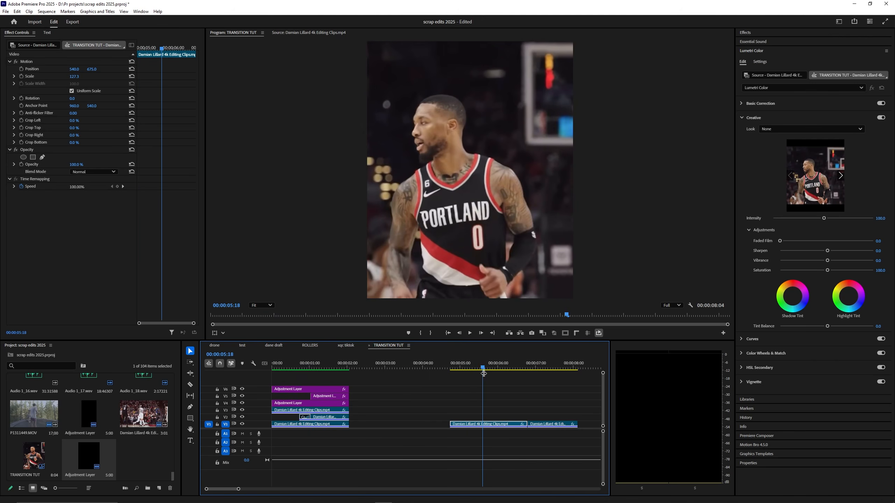
# Step: Return to the raw clip and snap the playhead to its first frame
pyautogui.scroll(-4, 413, 403)
pyautogui.click(343, 365)
pyautogui.moveTo(344, 365); pyautogui.dragTo(304, 352)
pyautogui.press('=')
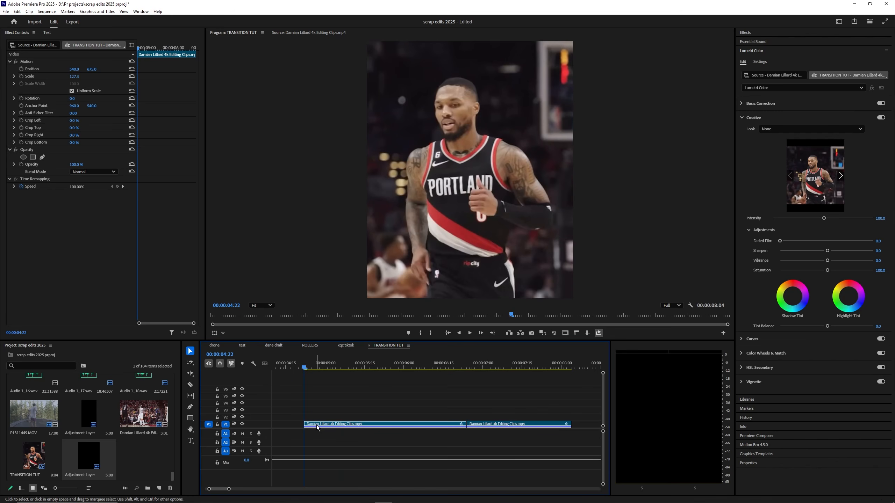
# Step: Start a pen opacity mask and place its first points beside the player
pyautogui.click(43, 156)
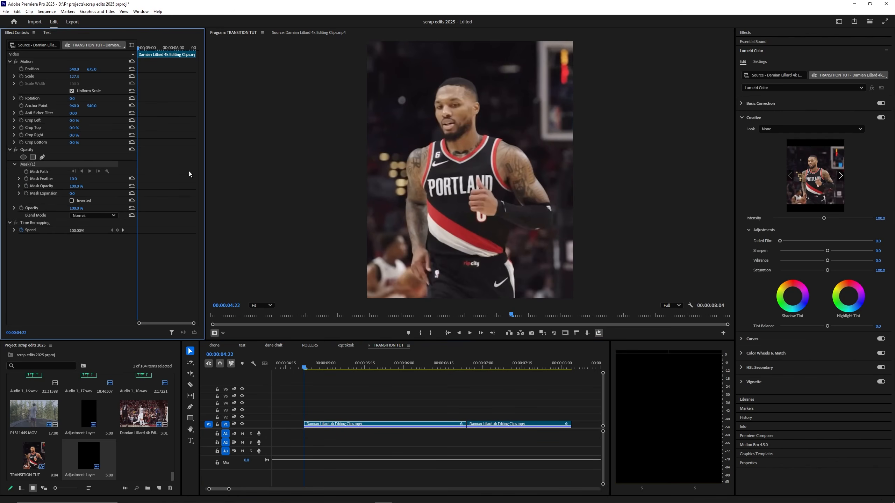
pyautogui.scroll(4, 414, 216)
pyautogui.scroll(-2, 414, 216)
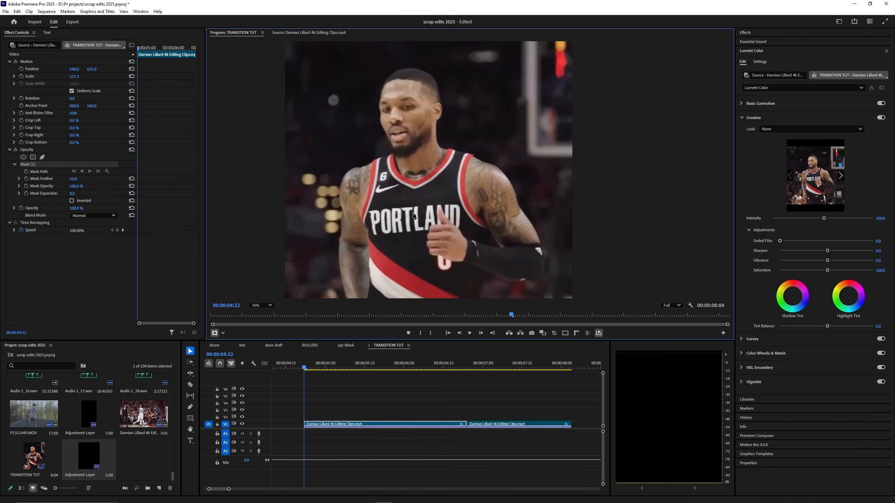
pyautogui.scroll(-2, 414, 216)
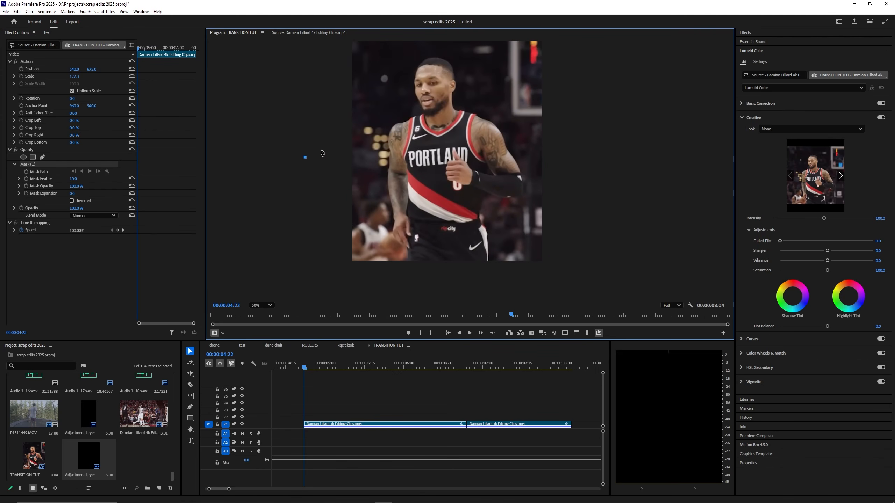
pyautogui.click(334, 143)
pyautogui.scroll(2, 406, 216)
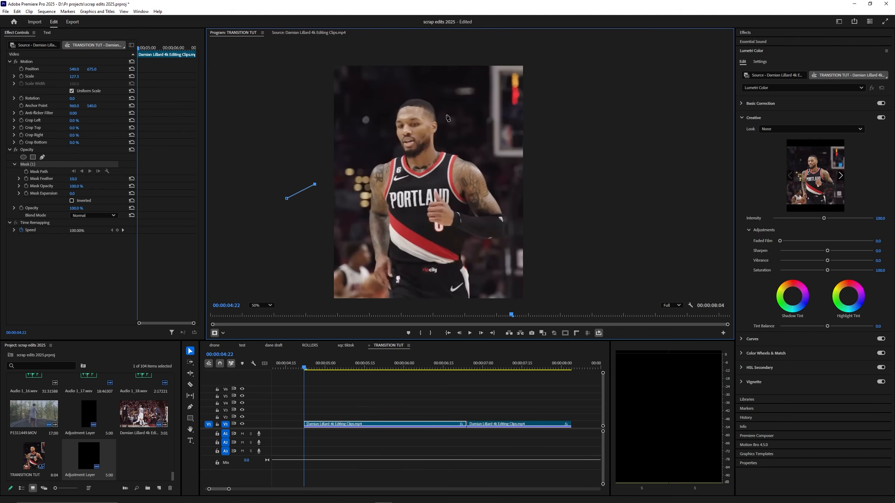
pyautogui.scroll(3, 346, 182)
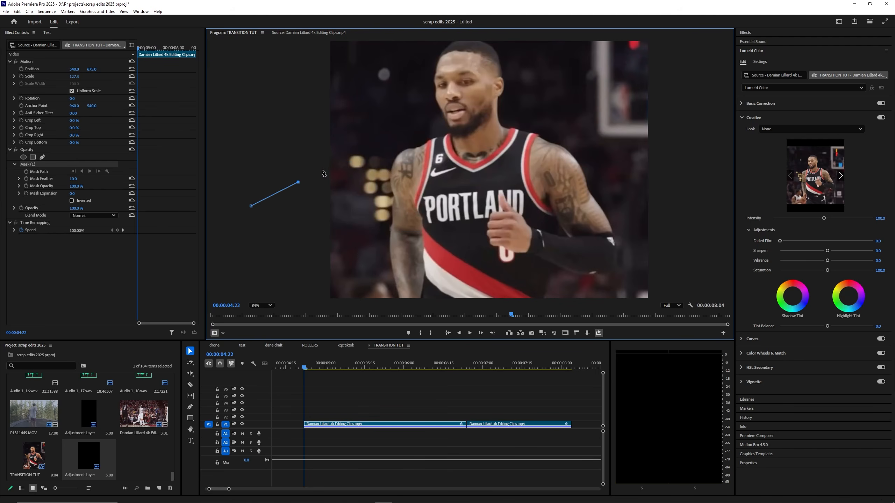
pyautogui.click(333, 166)
pyautogui.click(349, 164)
pyautogui.scroll(2, 404, 151)
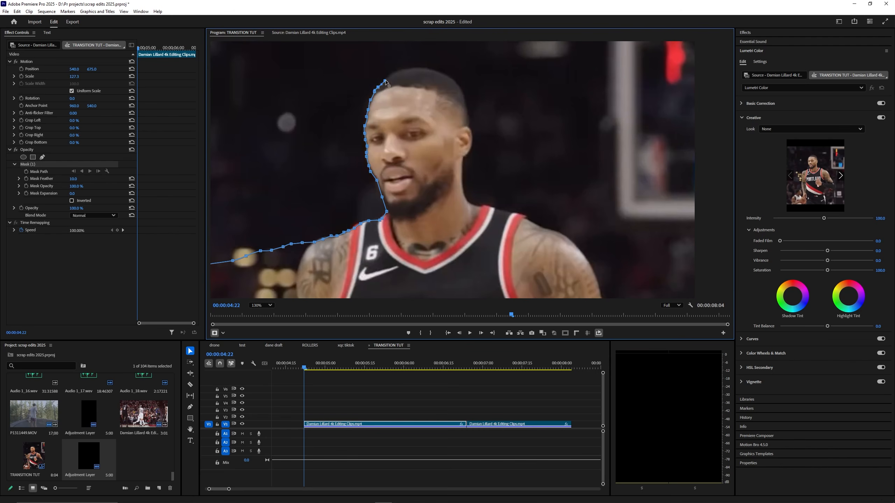
# Step: Trace the mask over the player's head and onto his shoulder
pyautogui.click(408, 68)
pyautogui.click(410, 68)
pyautogui.click(414, 66)
pyautogui.click(417, 68)
pyautogui.click(420, 69)
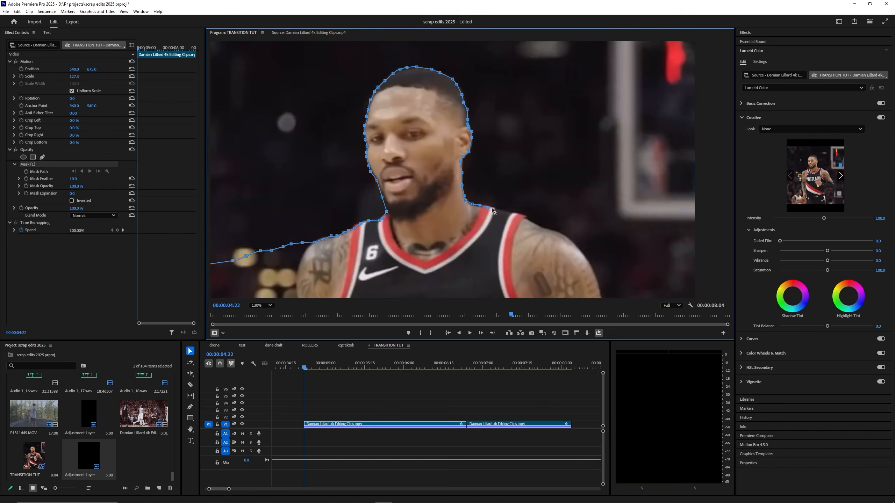
pyautogui.moveTo(514, 214); pyautogui.dragTo(415, 156)
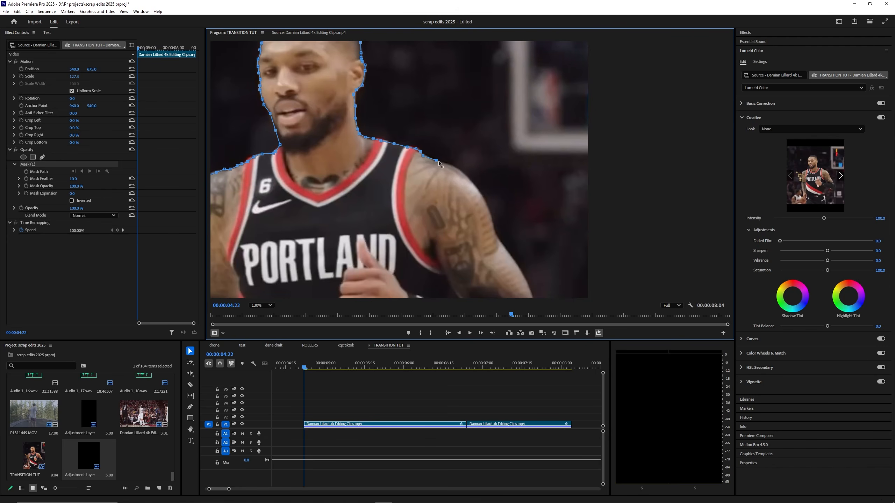
pyautogui.scroll(2, 463, 174)
pyautogui.click(406, 123)
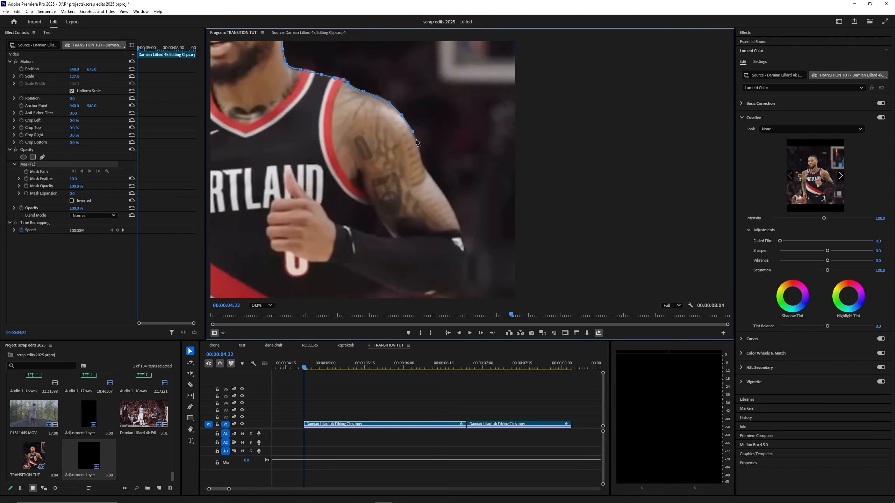
# Step: Continue the mask down his lower left side and close Mask (1) at its first point
pyautogui.moveTo(433, 180); pyautogui.dragTo(400, 128)
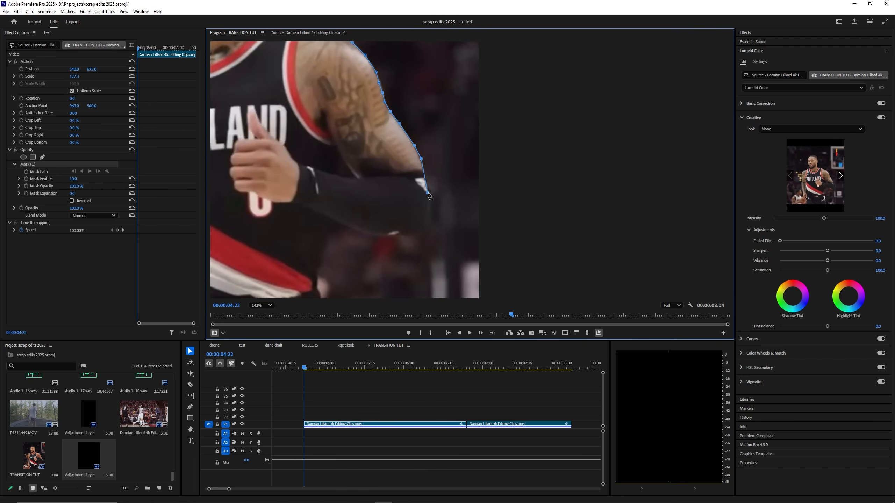
pyautogui.scroll(-10, 425, 175)
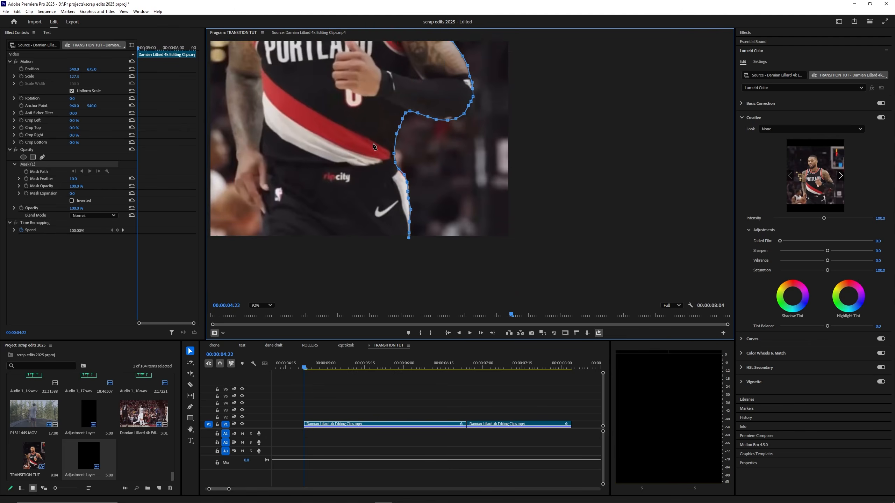
pyautogui.click(303, 261)
pyautogui.click(269, 221)
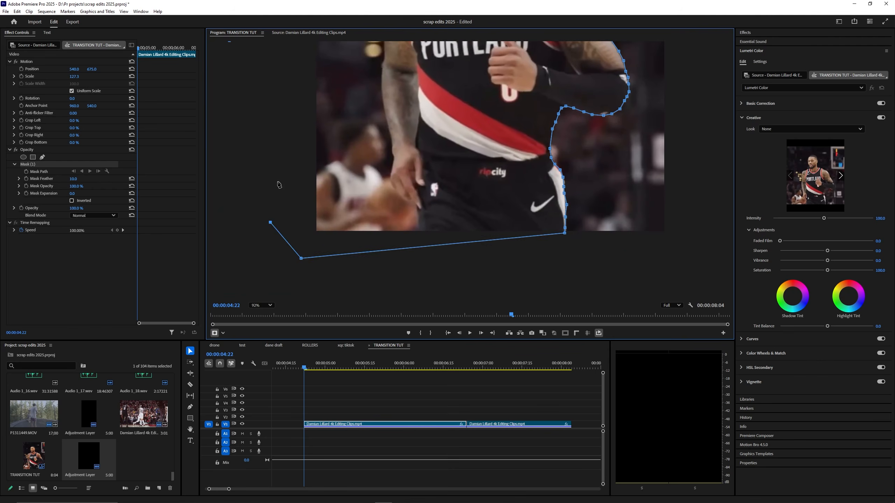
pyautogui.scroll(3, 258, 158)
pyautogui.click(233, 166)
pyautogui.click(239, 125)
pyautogui.scroll(-8, 239, 128)
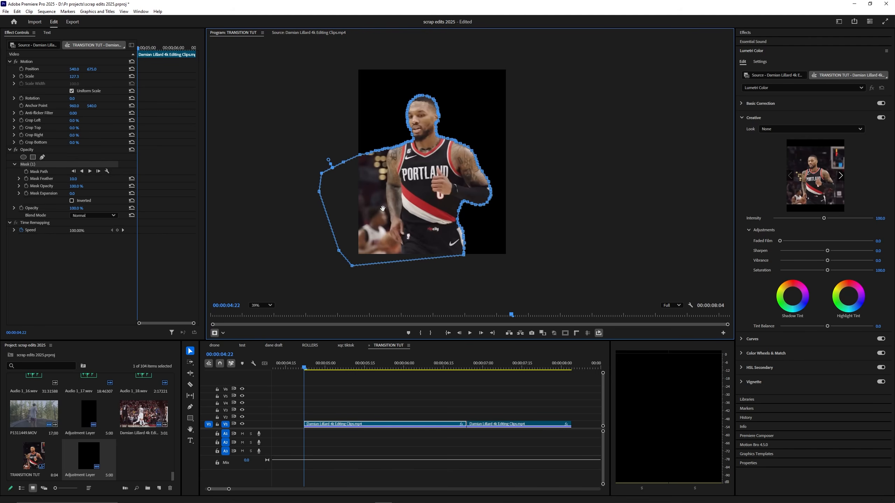
pyautogui.scroll(8, 422, 194)
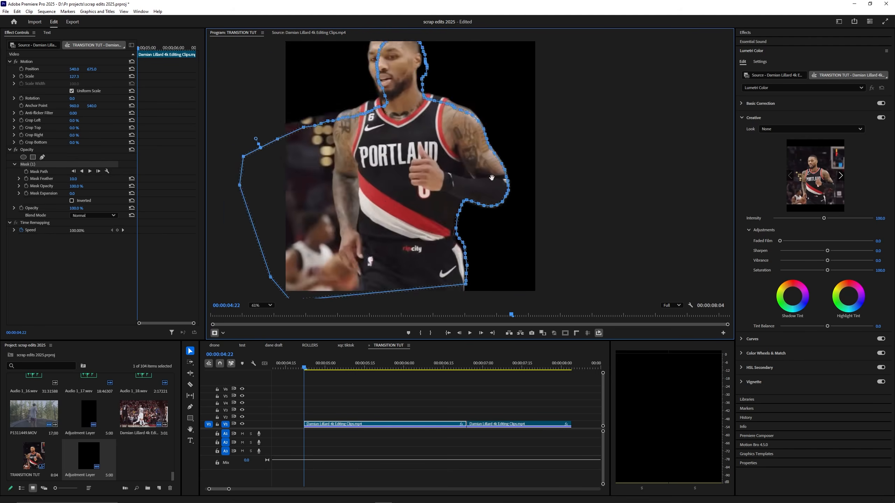
# Step: Set Mask Feather to 6, fit the frame in the monitor and play back to check
pyautogui.moveTo(396, 180); pyautogui.dragTo(506, 184)
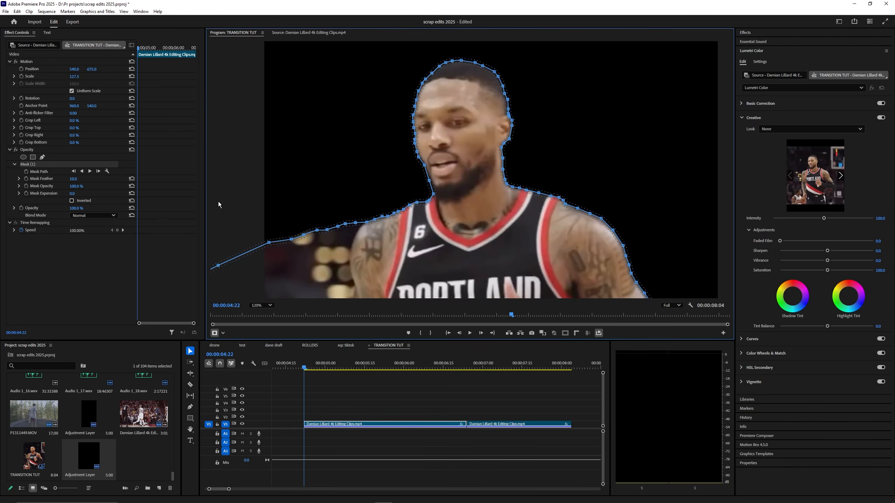
pyautogui.moveTo(76, 179); pyautogui.dragTo(79, 180)
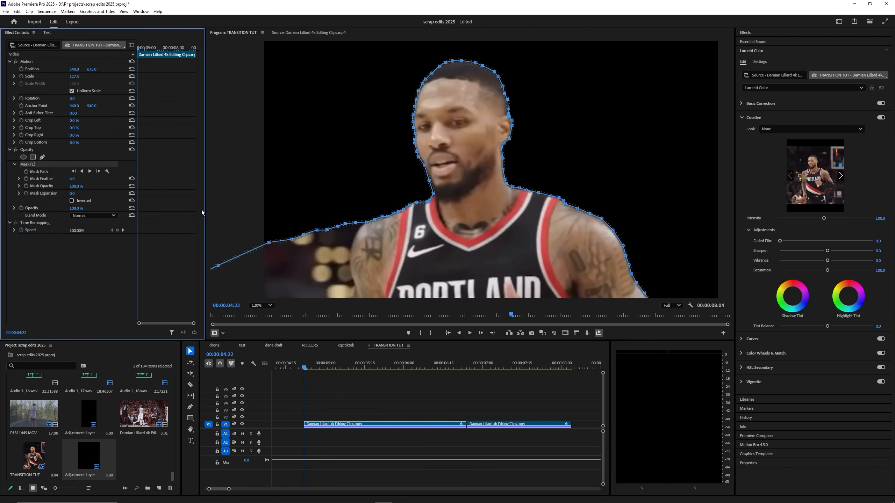
pyautogui.scroll(-8, 423, 211)
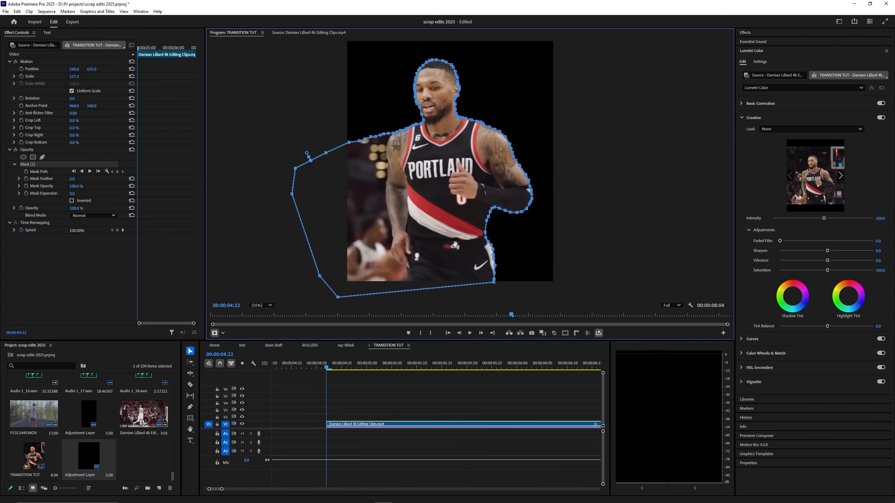
pyautogui.click(262, 305)
pyautogui.click(261, 313)
pyautogui.press('space')
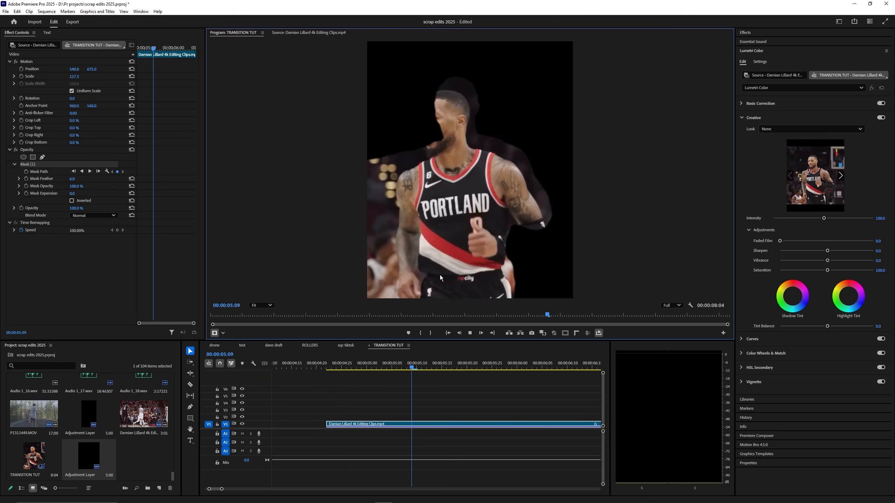
pyautogui.click(328, 363)
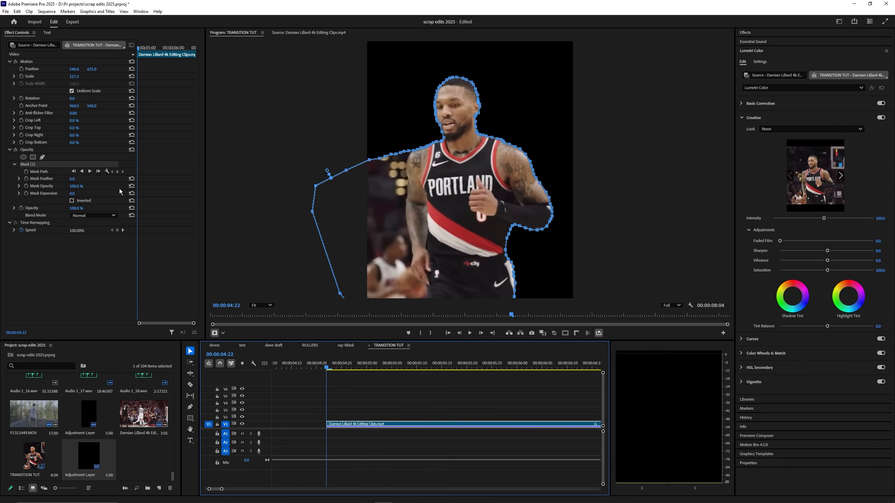
# Step: Track Mask (1) forward, then scrub back and forth to verify it follows the player
pyautogui.click(90, 171)
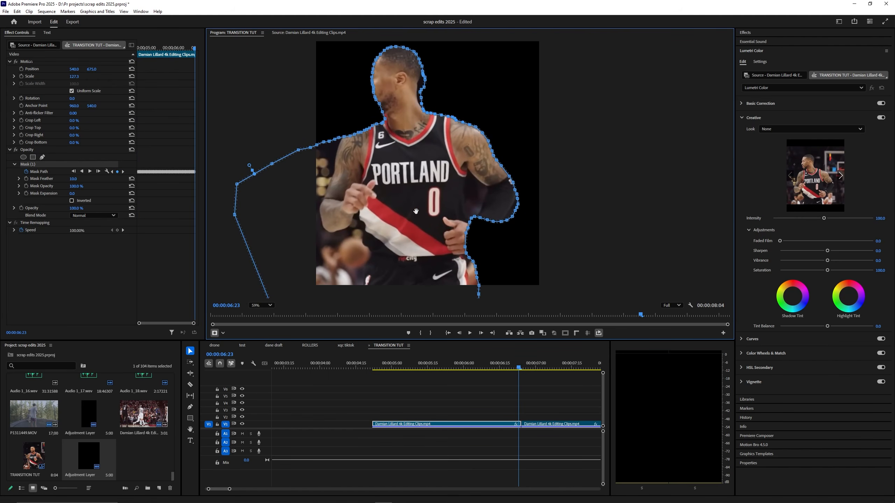
pyautogui.moveTo(517, 367); pyautogui.dragTo(461, 375)
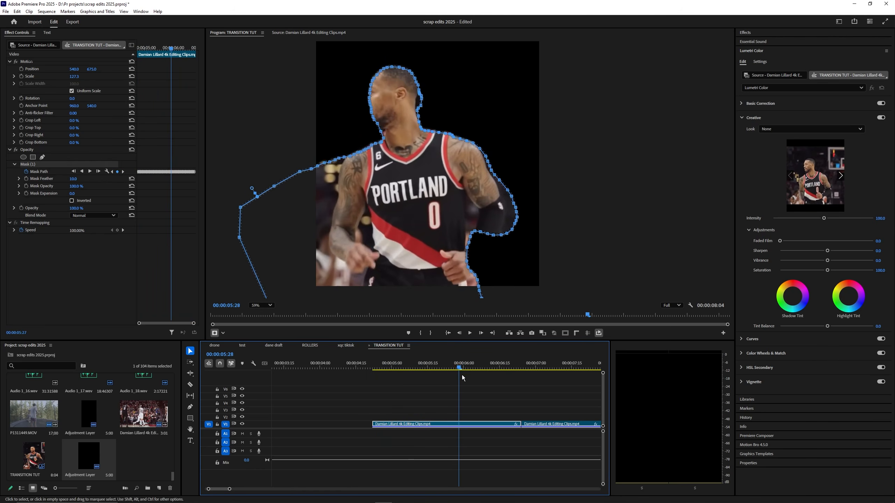
pyautogui.scroll(3, 512, 246)
pyautogui.scroll(-1, 463, 194)
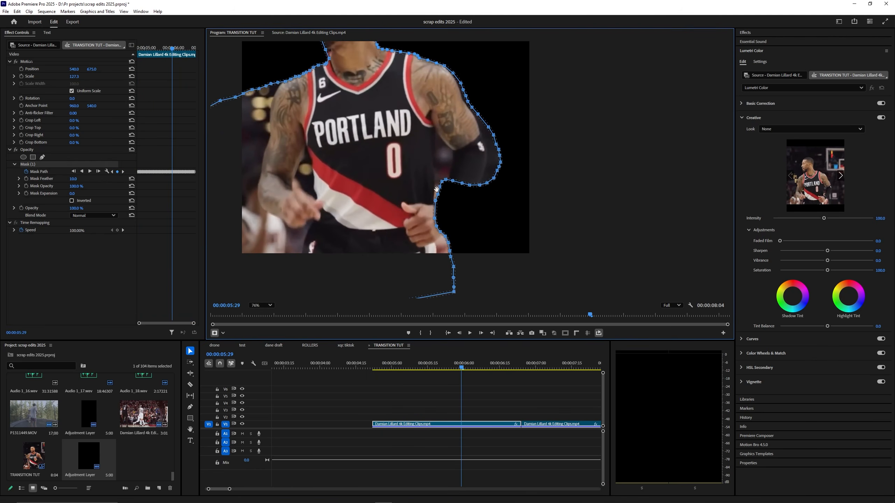
pyautogui.moveTo(460, 369); pyautogui.dragTo(397, 364)
pyautogui.scroll(3, 419, 426)
pyautogui.scroll(2, 412, 428)
pyautogui.scroll(-2, 406, 390)
pyautogui.scroll(-2, 366, 416)
# Step: Duplicate the masked player clip onto the track above at 05:29
pyautogui.press('Left')
pyautogui.press('Left')
pyautogui.press('Left')
pyautogui.press('Left')
pyautogui.press('Left')
pyautogui.press('Left')
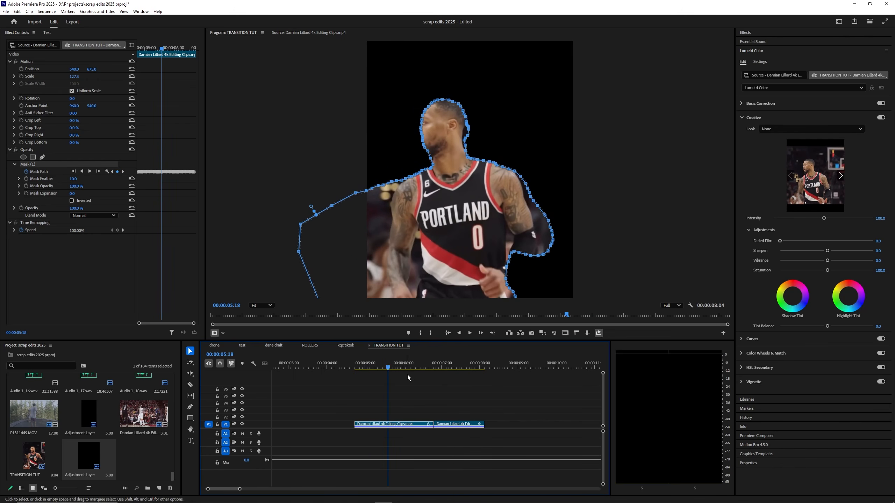
pyautogui.click(407, 419)
pyautogui.click(405, 423)
pyautogui.moveTo(395, 366); pyautogui.dragTo(376, 371)
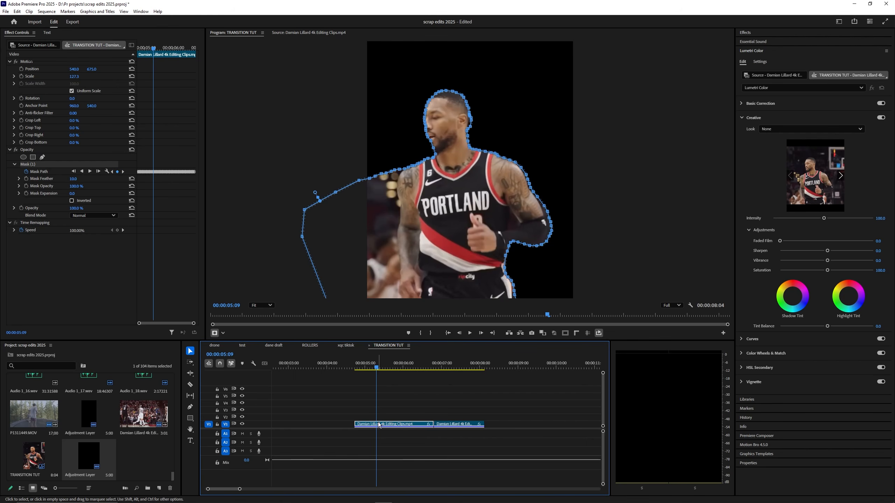
pyautogui.moveTo(381, 427); pyautogui.dragTo(379, 418)
# Step: Try deleting Mask (1) from the original clip, then undo it
pyautogui.click(381, 424)
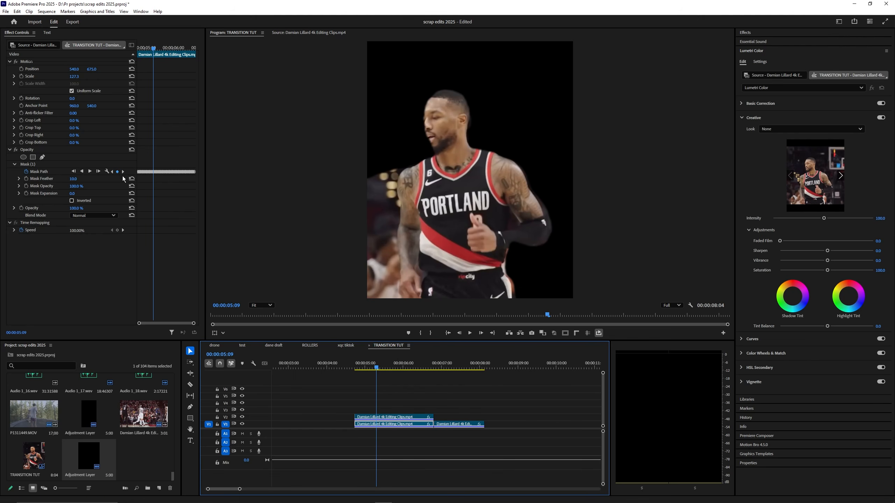
pyautogui.click(38, 164)
pyautogui.press('Delete')
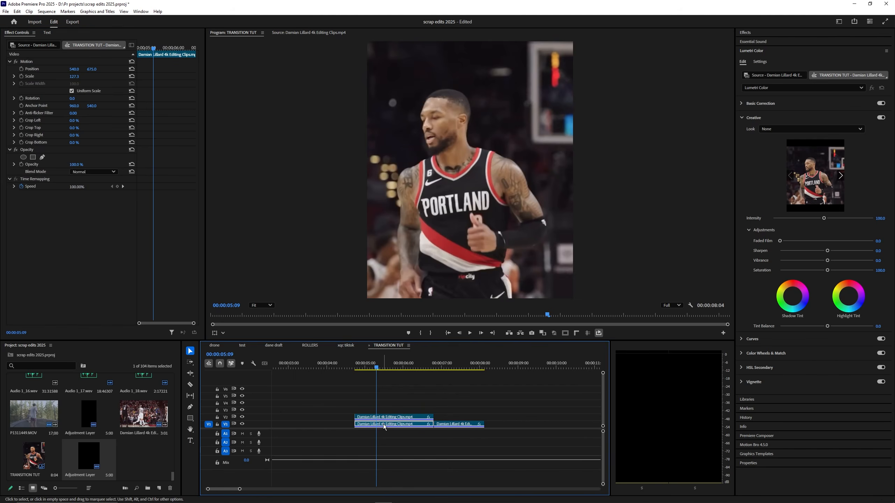
pyautogui.hotkey('ctrl', 'z')
# Step: Move the player copy up to V3 and drop the basket clip onto V2
pyautogui.click(347, 363)
pyautogui.moveTo(347, 363); pyautogui.dragTo(391, 365)
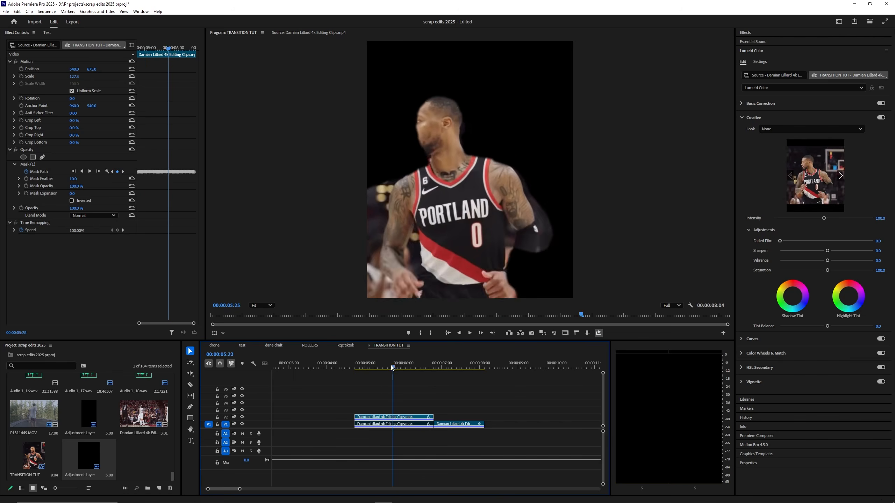
pyautogui.click(366, 418)
pyautogui.moveTo(367, 418); pyautogui.dragTo(368, 410)
pyautogui.moveTo(447, 424)
pyautogui.mouseDown()
pyautogui.moveTo(462, 422)
pyautogui.moveTo(452, 419)
pyautogui.mouseUp()
pyautogui.scroll(4, 455, 421)
pyautogui.click(463, 402)
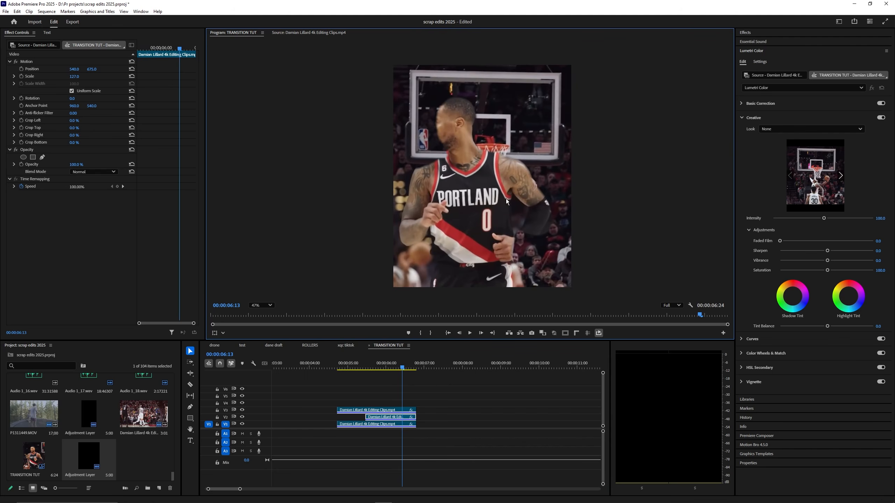
# Step: Scale the V2 basket clip to about 51.4% and move it upper right, position 818, 303.5
pyautogui.click(396, 417)
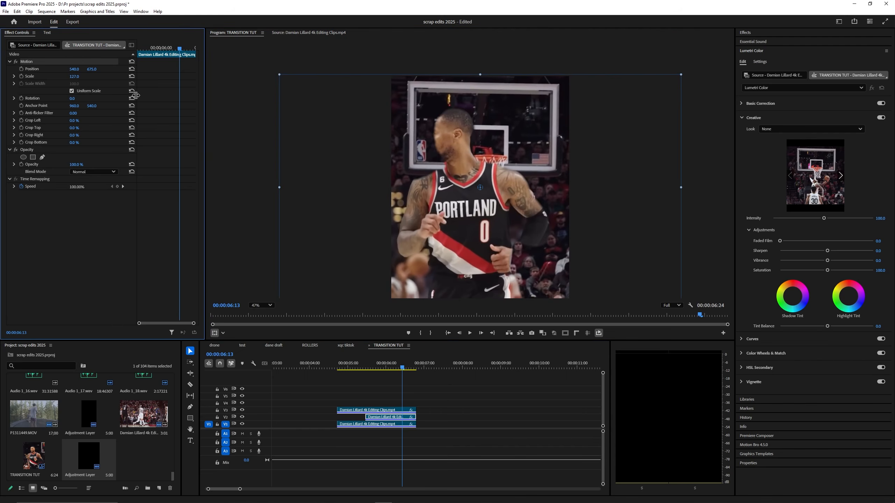
pyautogui.click(213, 335)
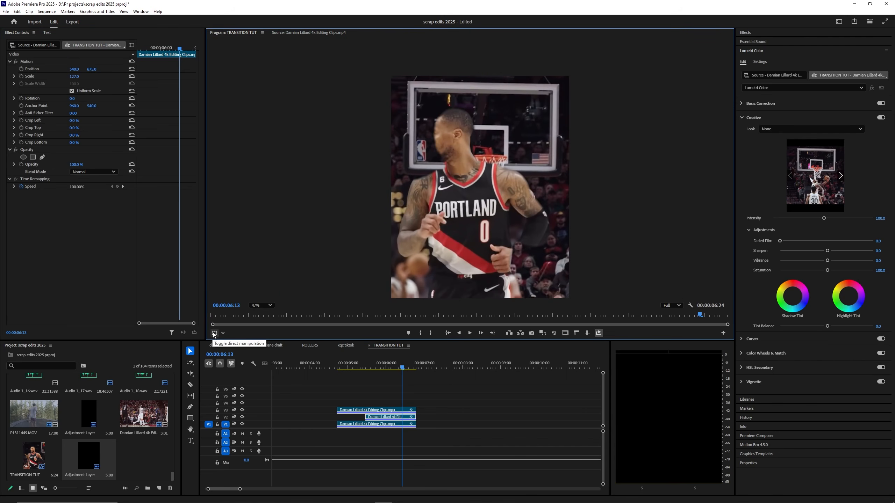
pyautogui.moveTo(280, 187); pyautogui.dragTo(476, 156)
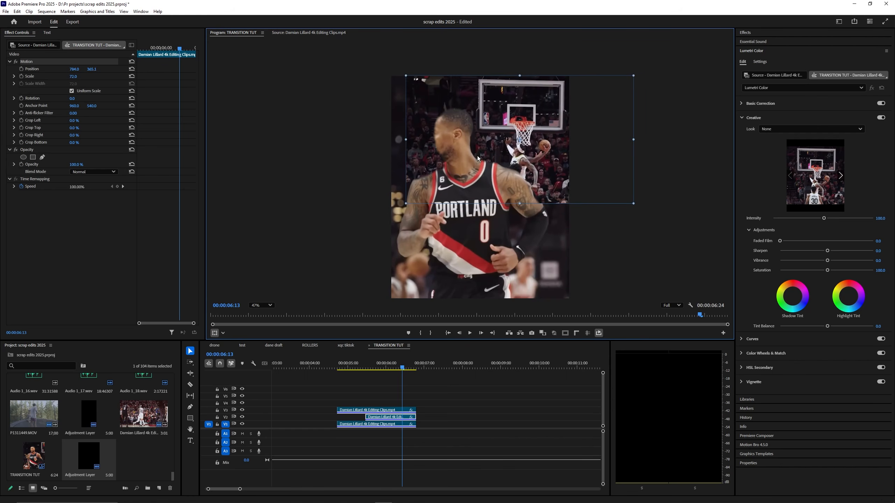
pyautogui.moveTo(411, 142); pyautogui.dragTo(498, 138)
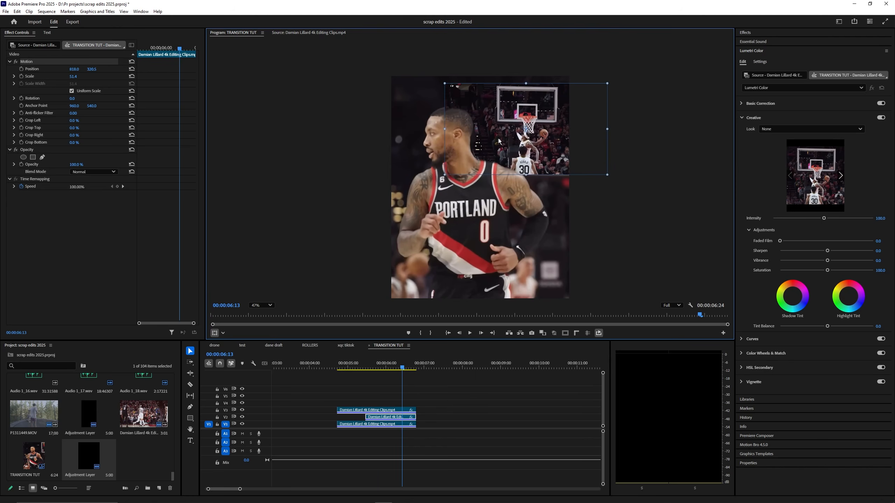
pyautogui.click(441, 469)
pyautogui.press('=')
pyautogui.click(159, 489)
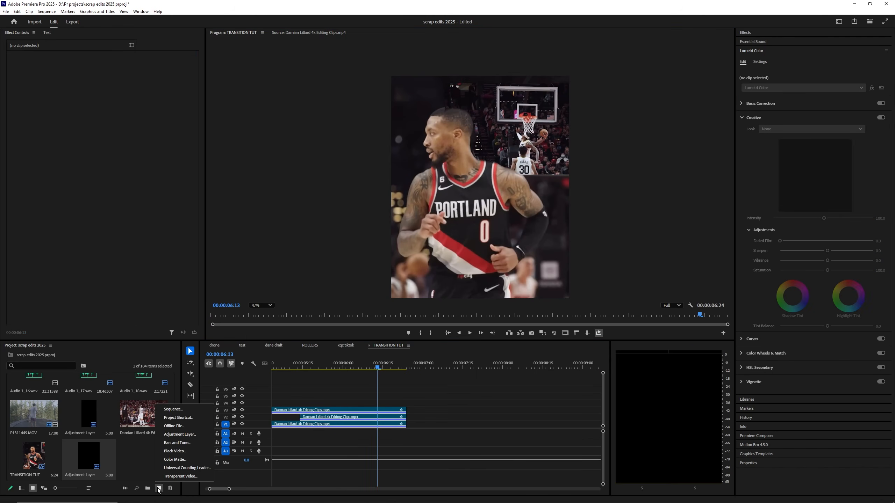
pyautogui.click(187, 435)
pyautogui.click(470, 287)
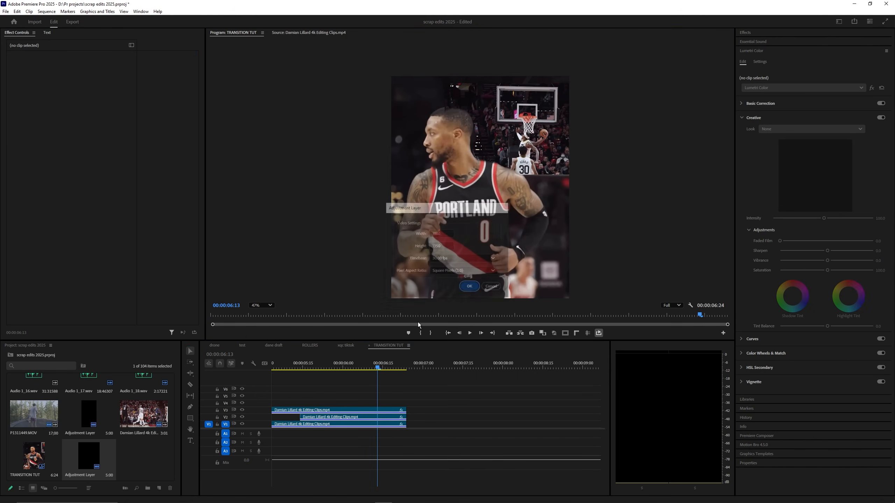
pyautogui.moveTo(144, 457); pyautogui.dragTo(528, 405)
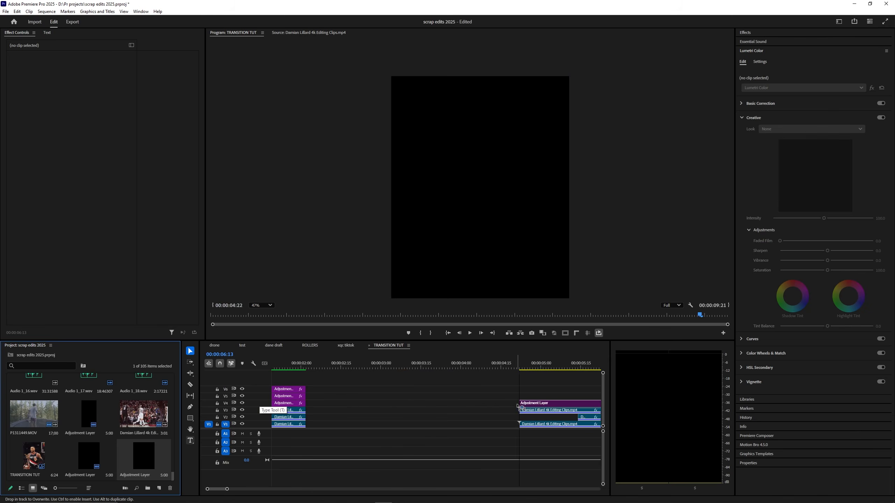
pyautogui.scroll(-5, 486, 446)
pyautogui.click(490, 372)
pyautogui.moveTo(490, 372); pyautogui.dragTo(467, 372)
pyautogui.hotkey('shift', '7')
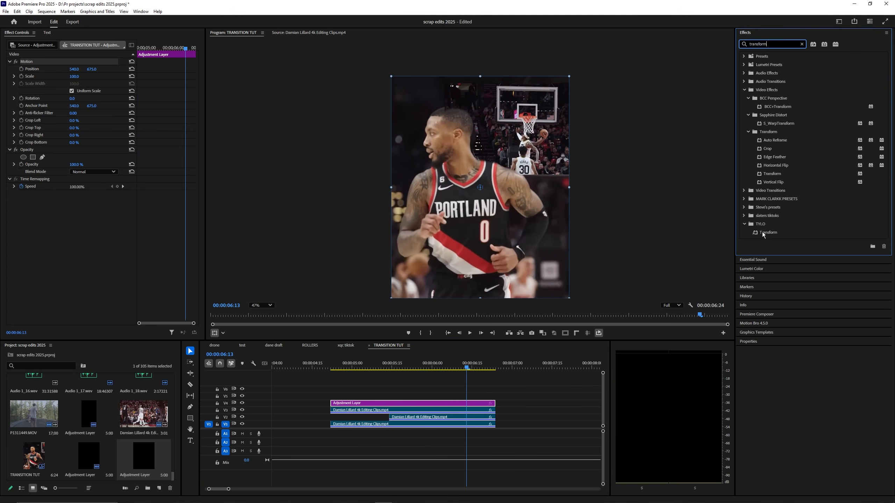
pyautogui.moveTo(763, 233); pyautogui.dragTo(428, 403)
pyautogui.click(398, 368)
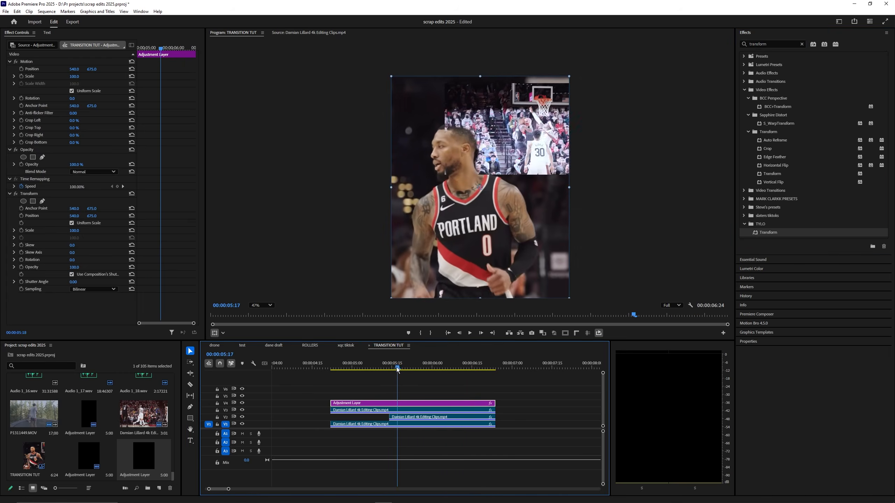
pyautogui.click(94, 240)
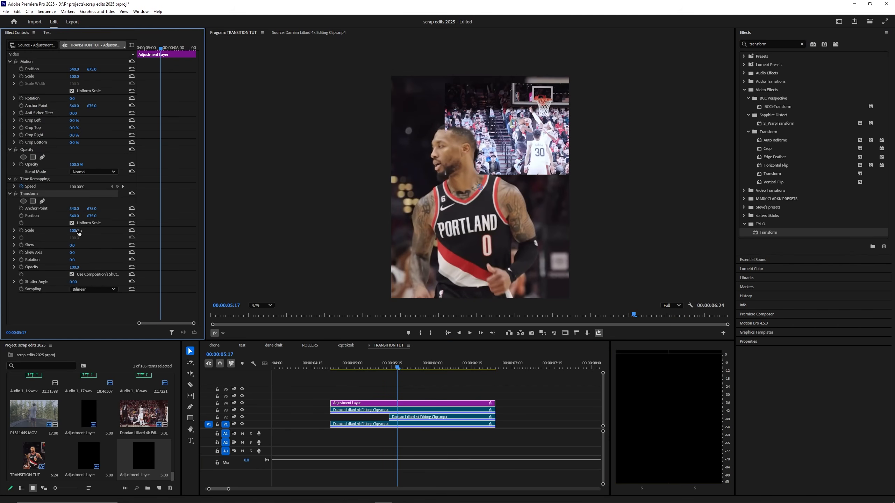
pyautogui.moveTo(78, 233); pyautogui.dragTo(78, 232)
# Step: Move the Transform anchor point onto the basket at 965, 131 and copy its values
pyautogui.moveTo(74, 208); pyautogui.dragTo(89, 209)
pyautogui.moveTo(480, 188); pyautogui.dragTo(549, 97)
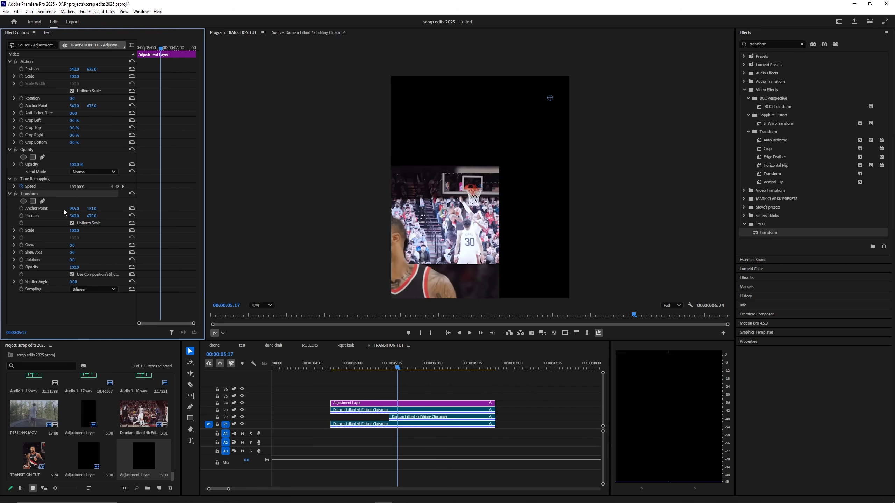
pyautogui.click(79, 209)
pyautogui.hotkey('ctrl', 'c')
pyautogui.press('Return')
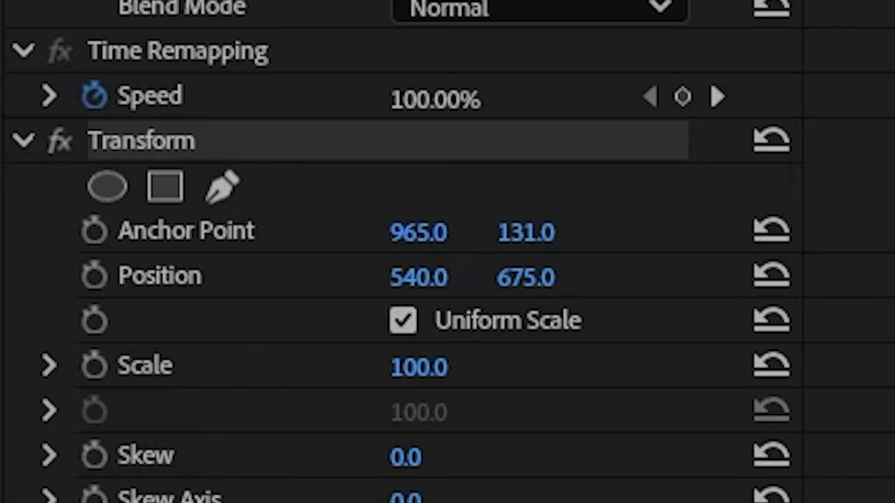
pyautogui.click(79, 216)
pyautogui.hotkey('ctrl', 'v')
# Step: Set Position to match the anchor at 965, 131, then test a Scale increase and undo it
pyautogui.click(93, 209)
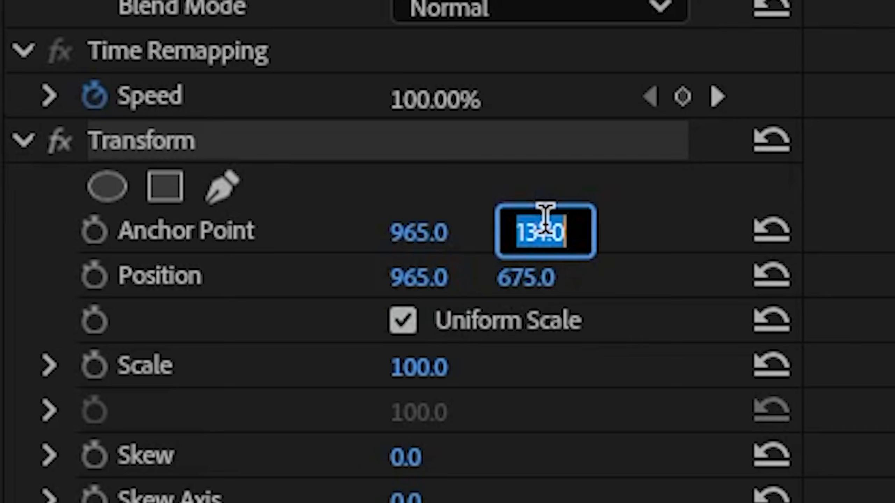
pyautogui.hotkey('ctrl', 'c')
pyautogui.click(527, 278)
pyautogui.hotkey('ctrl', 'v')
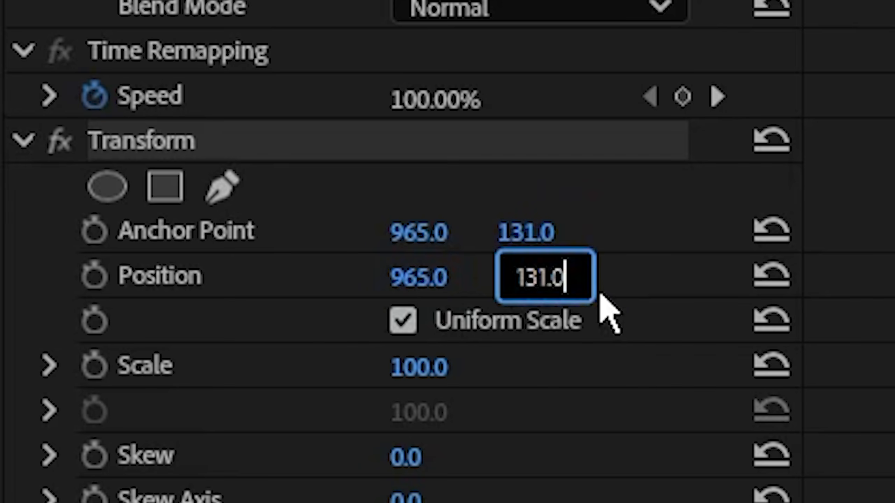
pyautogui.press('Return')
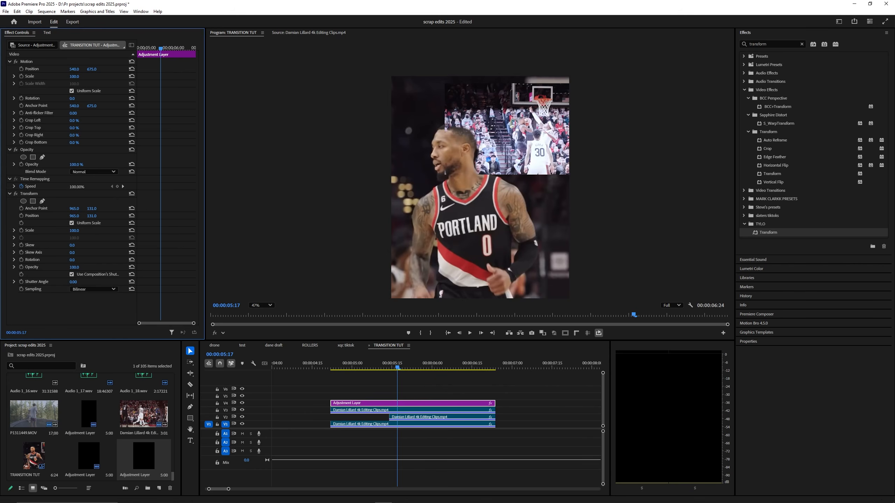
pyautogui.moveTo(74, 230); pyautogui.dragTo(77, 209)
pyautogui.hotkey('ctrl', 'z')
# Step: Keyframe the Transform Scale from 100 up to 273 across the zoom
pyautogui.click(331, 368)
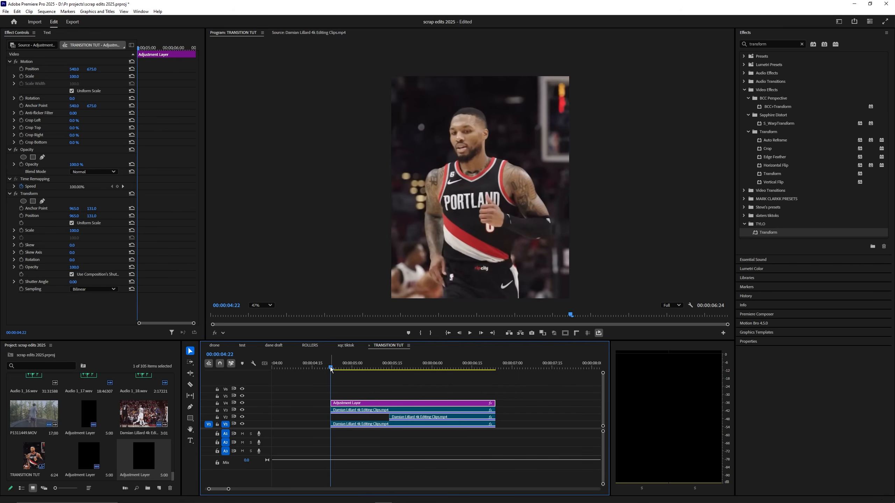
pyautogui.moveTo(330, 368); pyautogui.dragTo(345, 371)
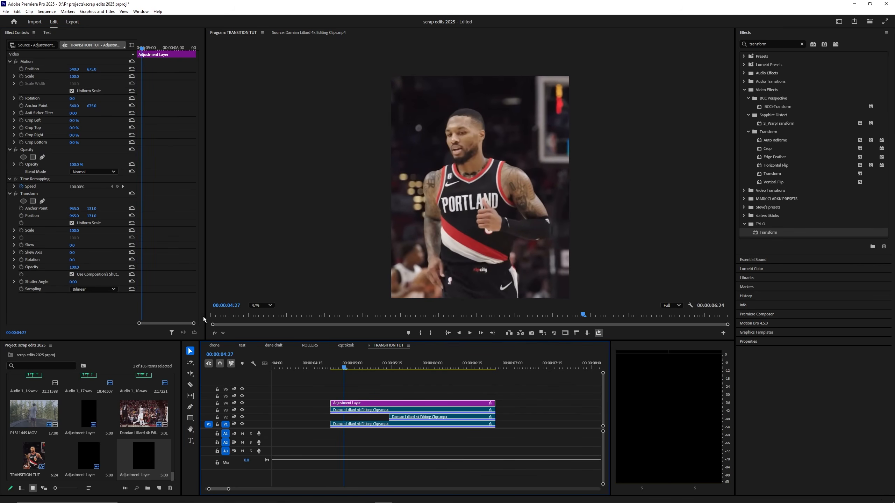
pyautogui.click(21, 230)
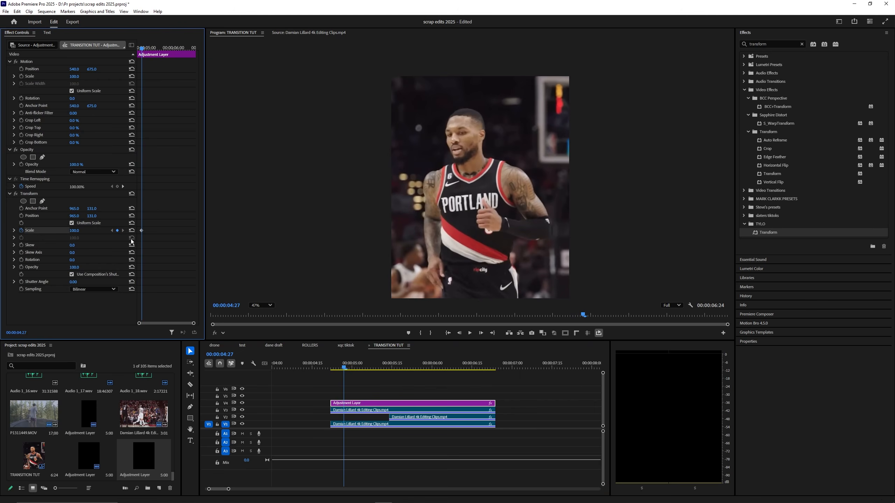
pyautogui.moveTo(352, 369); pyautogui.dragTo(405, 370)
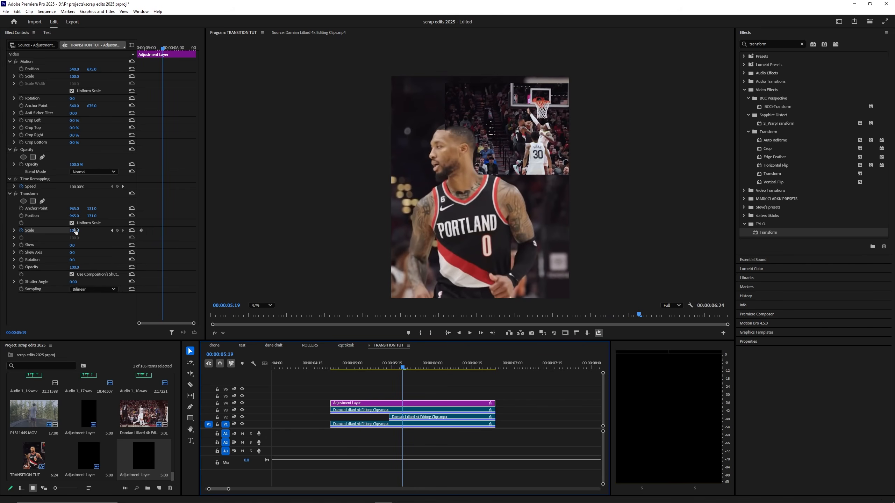
pyautogui.moveTo(75, 231); pyautogui.dragTo(136, 231)
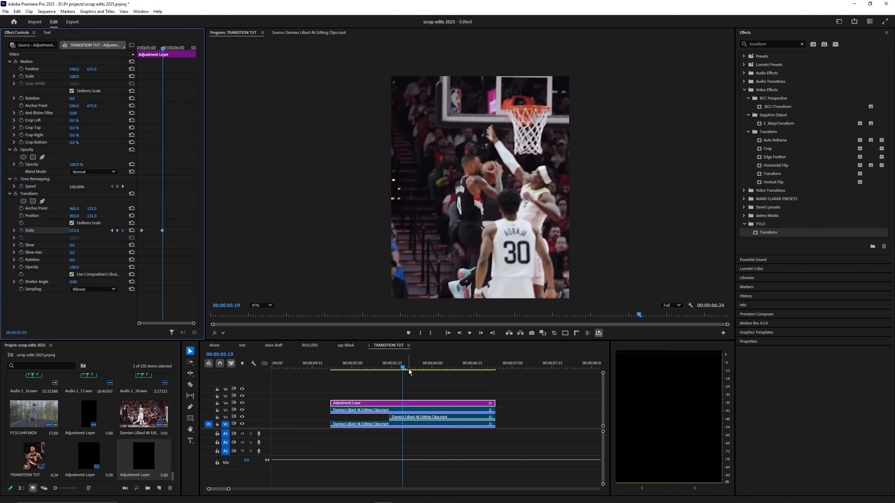
pyautogui.moveTo(410, 371)
pyautogui.mouseDown()
pyautogui.moveTo(455, 371)
pyautogui.moveTo(411, 373)
pyautogui.mouseUp()
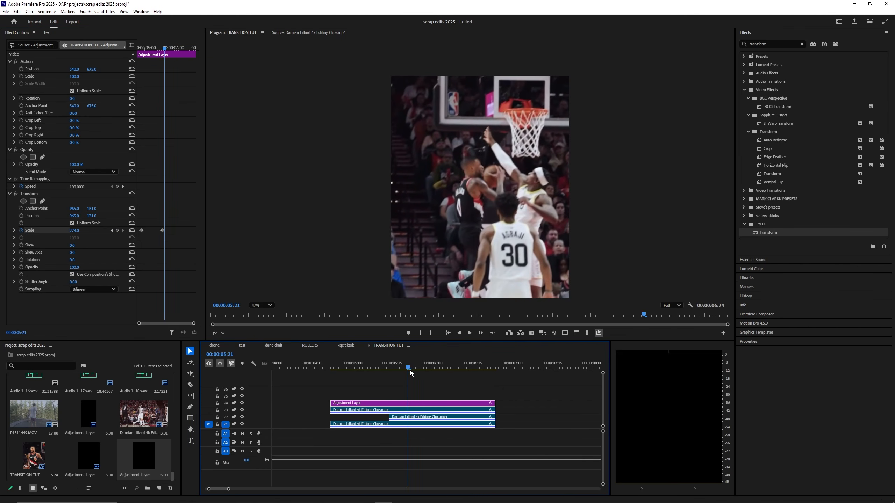
# Step: Set Shutter Angle to 360 and ease the scale velocity curve so the zoom accelerates
pyautogui.moveTo(69, 283); pyautogui.dragTo(71, 283)
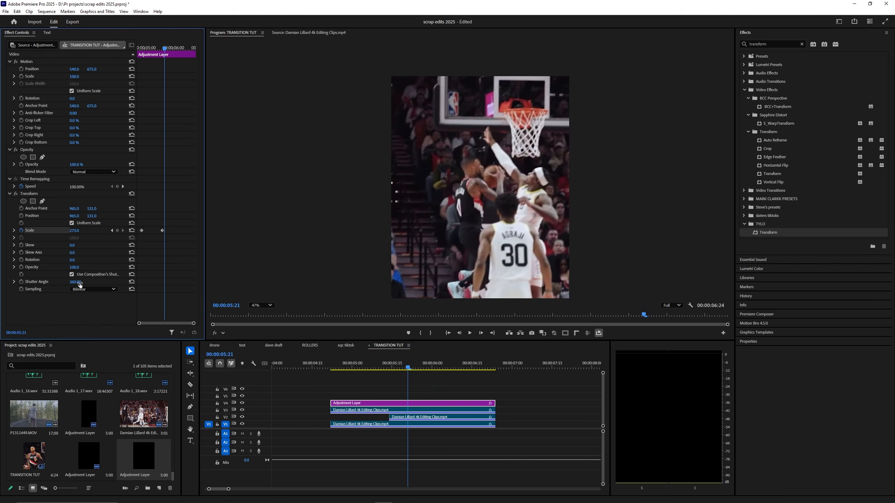
pyautogui.click(14, 231)
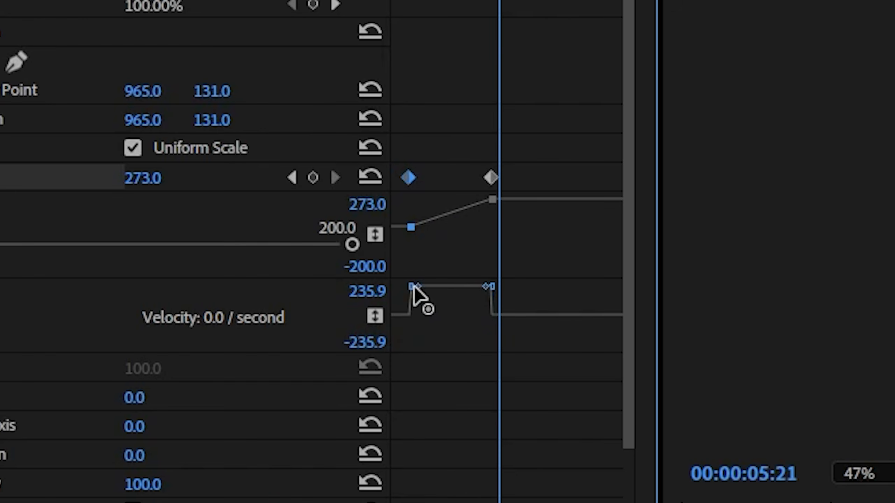
pyautogui.moveTo(415, 286); pyautogui.dragTo(439, 320)
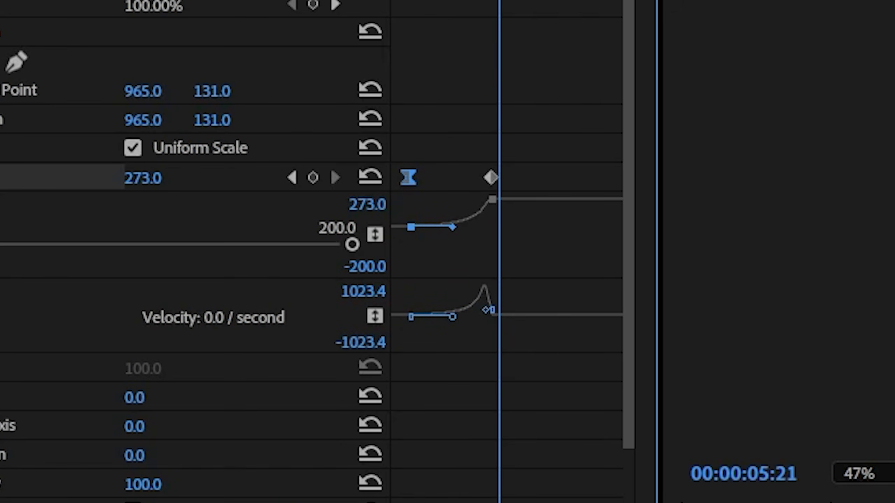
pyautogui.hotkey('shift', 'Left')
pyautogui.hotkey('shift', 'Left')
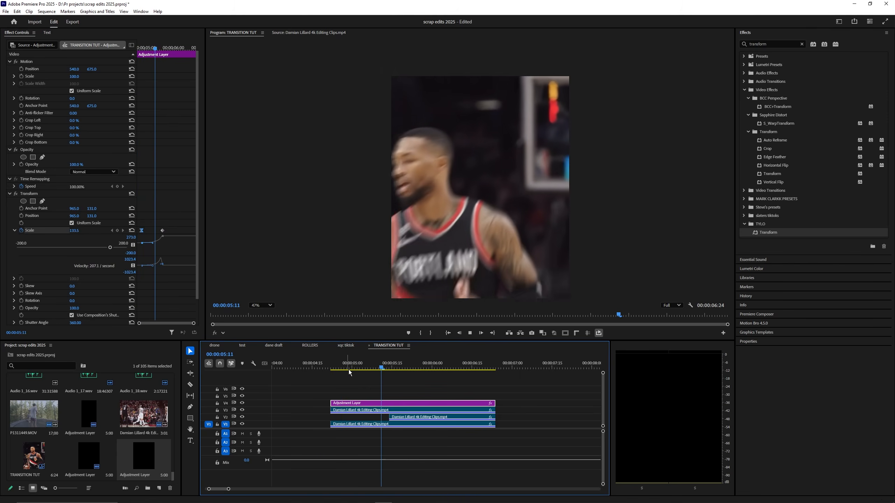
# Step: Trim the V2 clip's left edge 8 frames earlier and play back the cut
pyautogui.moveTo(390, 417); pyautogui.dragTo(373, 417)
pyautogui.press('space')
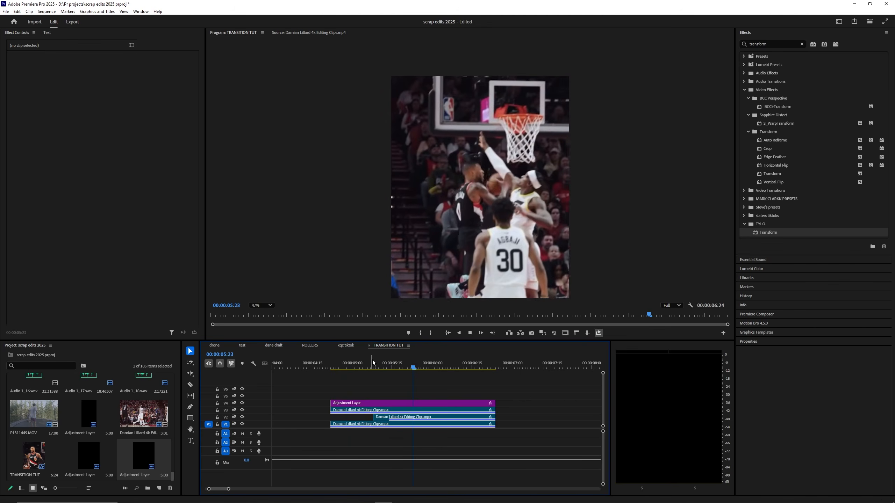
pyautogui.moveTo(340, 365); pyautogui.dragTo(375, 368)
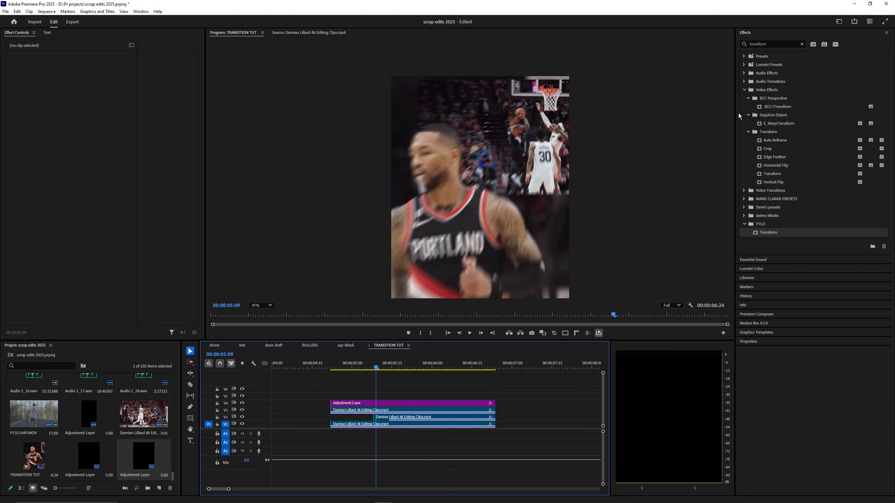
# Step: Search Effects for 'motion' and apply the MOTION TILE preset to the V2 dunk clip
pyautogui.doubleClick(772, 44)
pyautogui.write('motion')
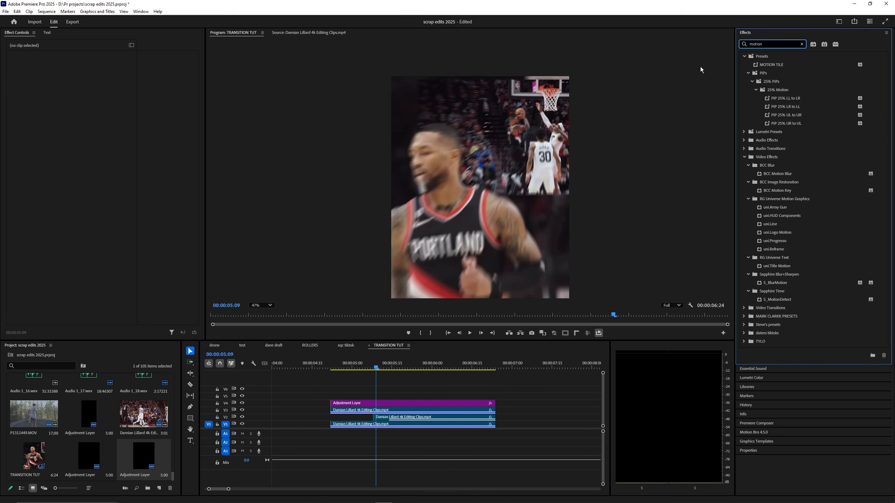
pyautogui.click(771, 67)
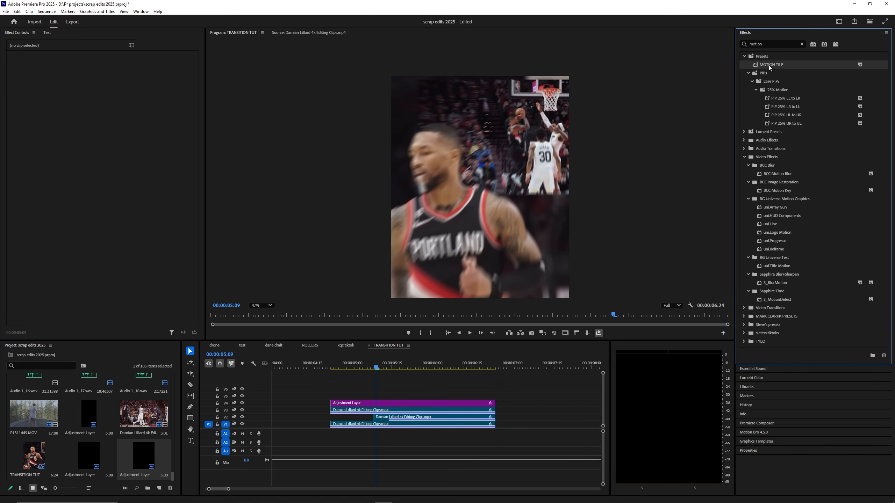
pyautogui.click(887, 33)
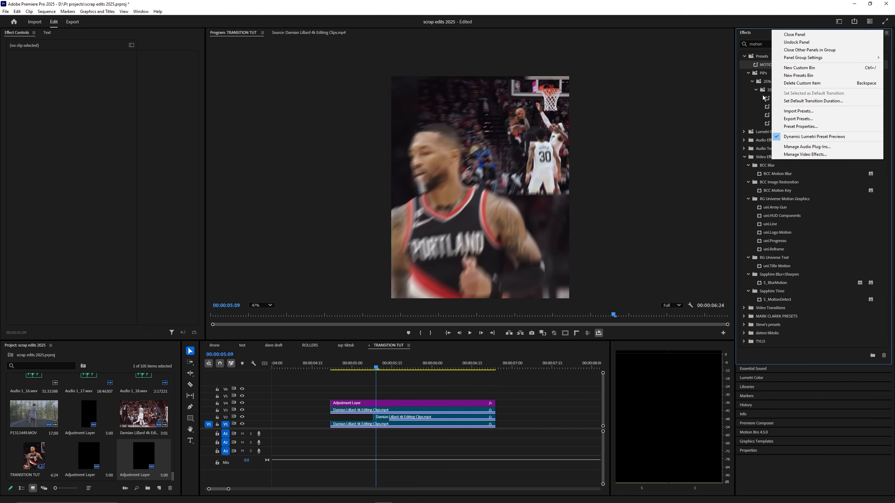
pyautogui.click(766, 66)
pyautogui.moveTo(762, 67); pyautogui.dragTo(386, 424)
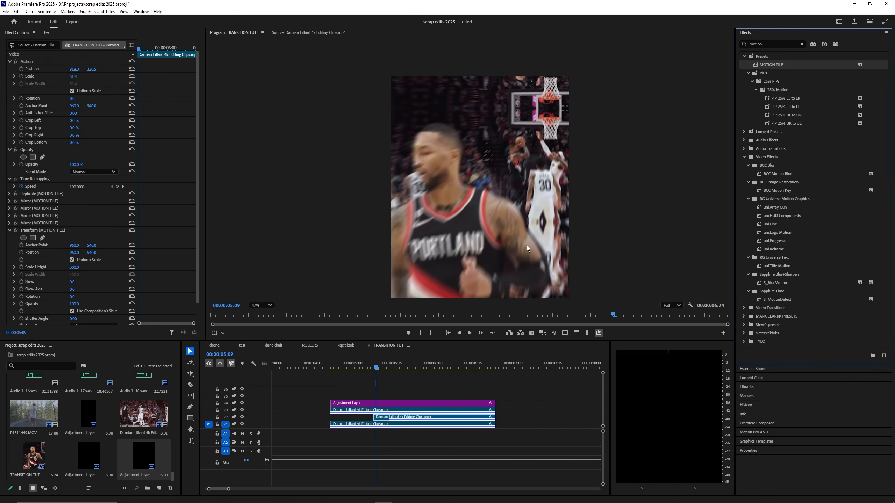
pyautogui.click(399, 418)
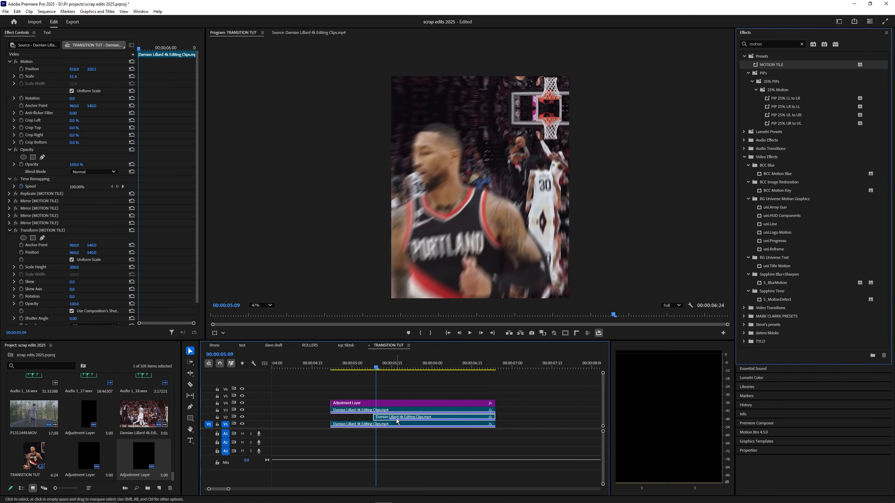
pyautogui.hotkey('ctrl', 'alt', 'v')
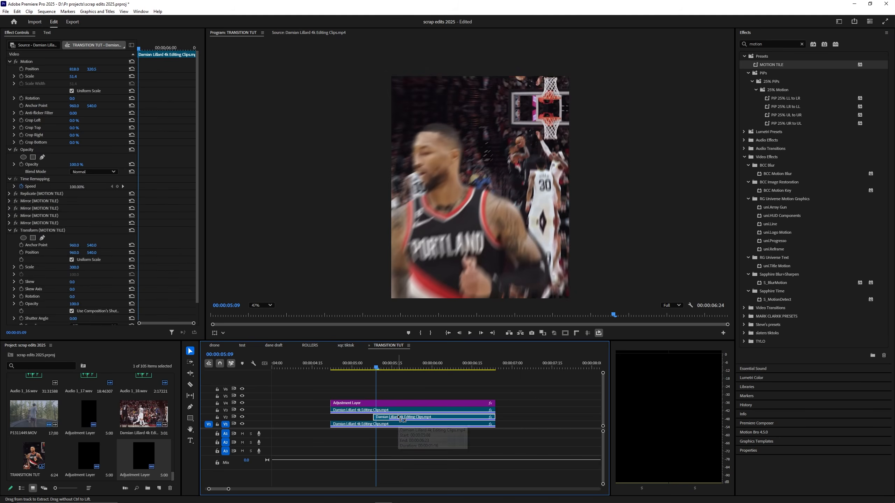
pyautogui.click(440, 366)
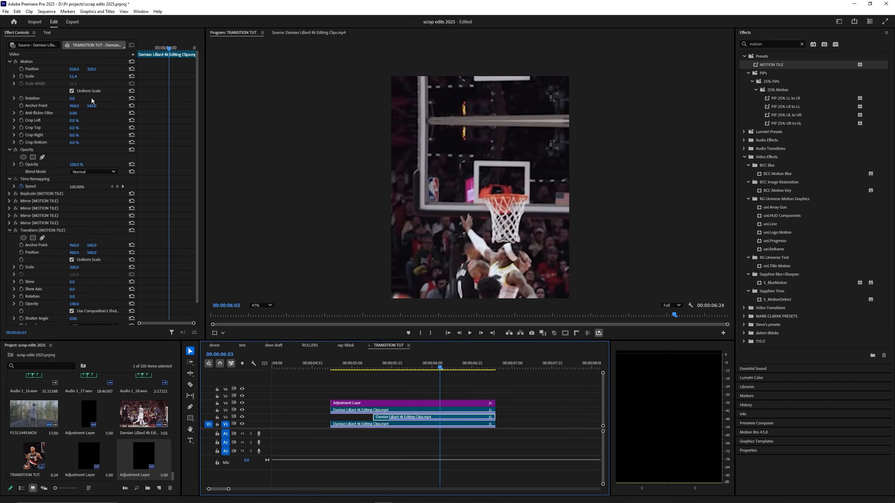
# Step: Set the motion-tiled clip's Position Y to 210, then scrub back to 00:00:04:21
pyautogui.click(92, 69)
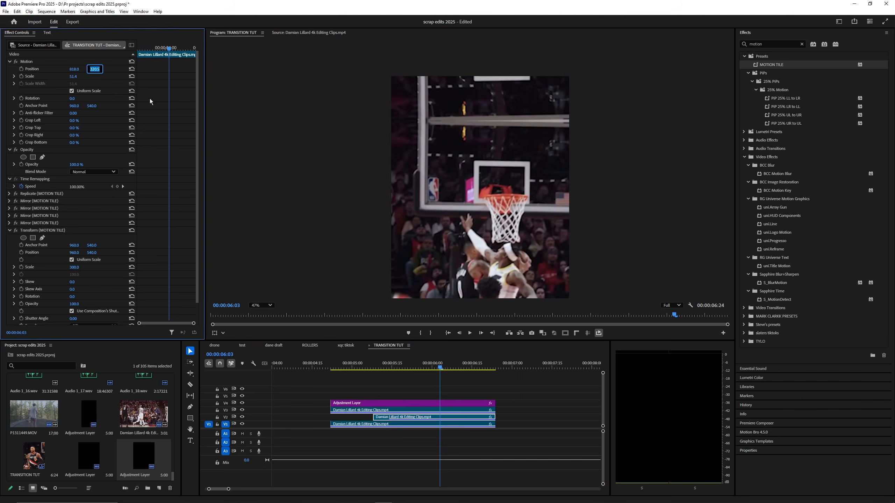
pyautogui.write('300')
pyautogui.press('Return')
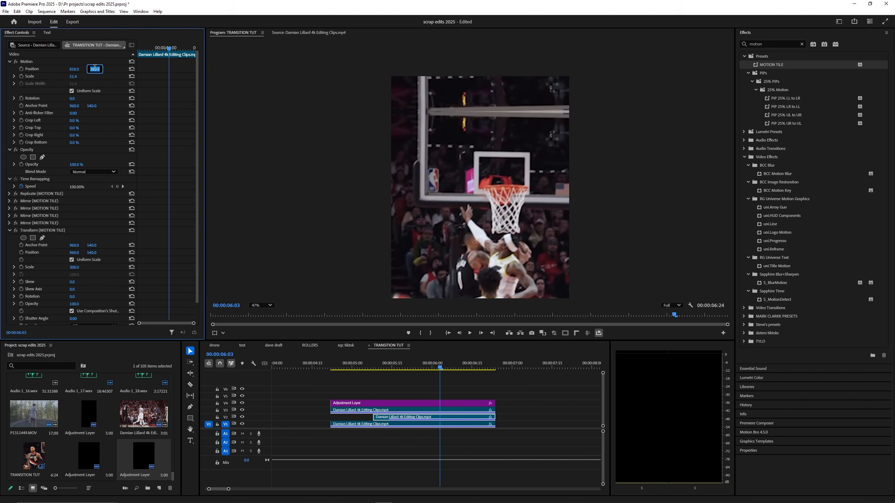
pyautogui.write('4')
pyautogui.press('Return')
pyautogui.write('210')
pyautogui.press('Return')
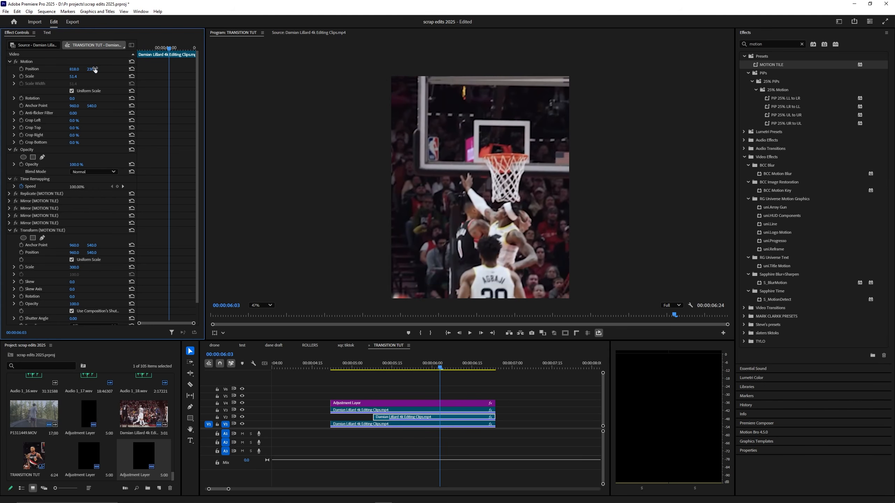
pyautogui.press('Return')
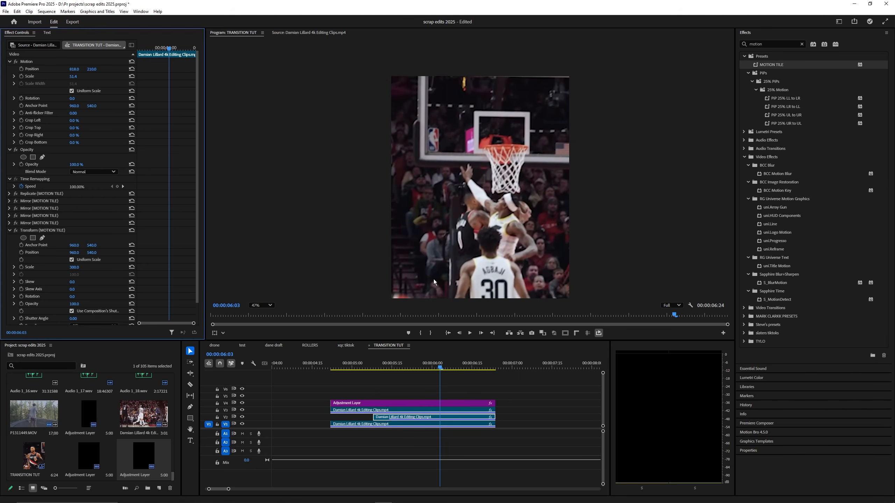
pyautogui.moveTo(416, 366); pyautogui.dragTo(331, 368)
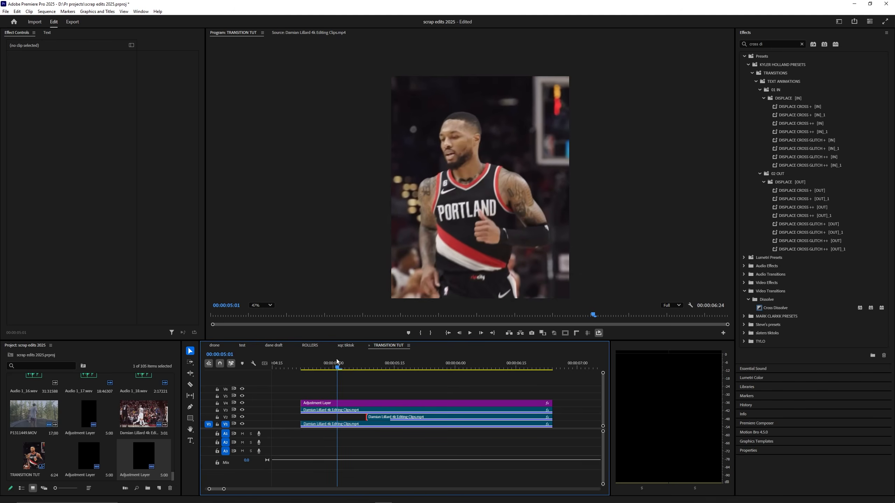
pyautogui.moveTo(336, 359); pyautogui.dragTo(368, 360)
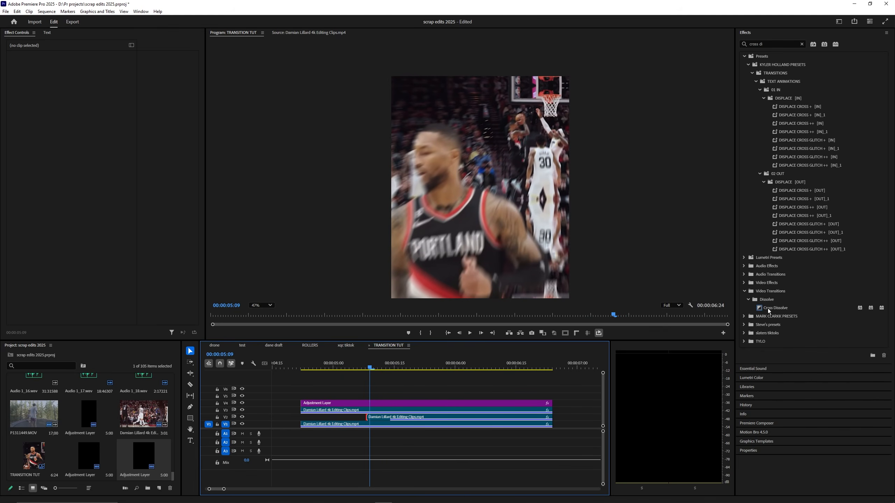
# Step: Drop Cross Dissolve on the V2 cut, trim it to about 8 frames, and preview it
pyautogui.moveTo(768, 309); pyautogui.dragTo(515, 377)
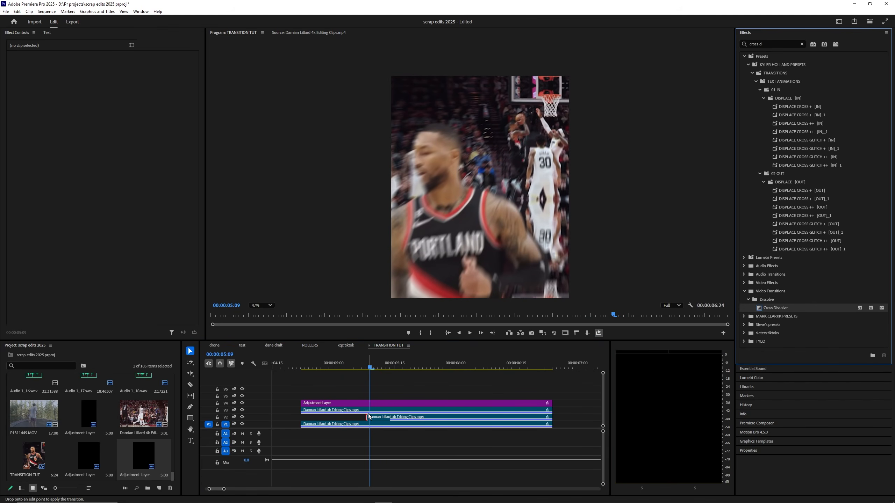
pyautogui.moveTo(367, 415); pyautogui.dragTo(368, 416)
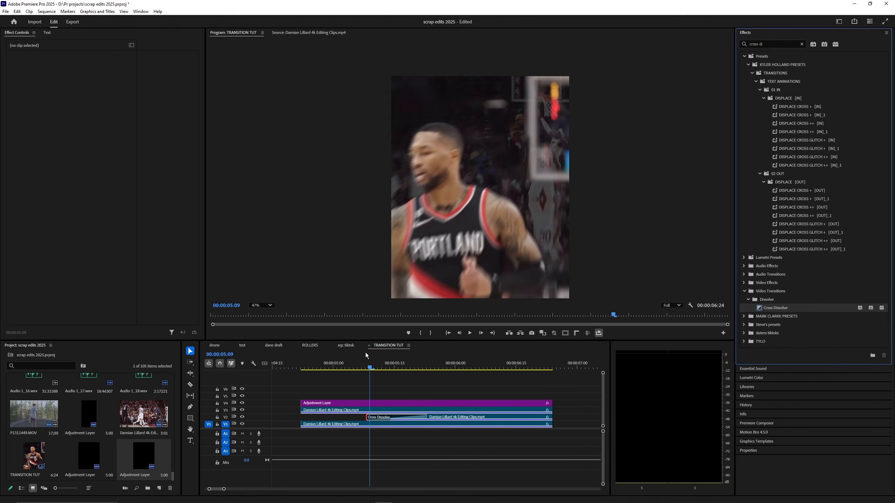
pyautogui.moveTo(426, 417); pyautogui.dragTo(394, 418)
pyautogui.press('space')
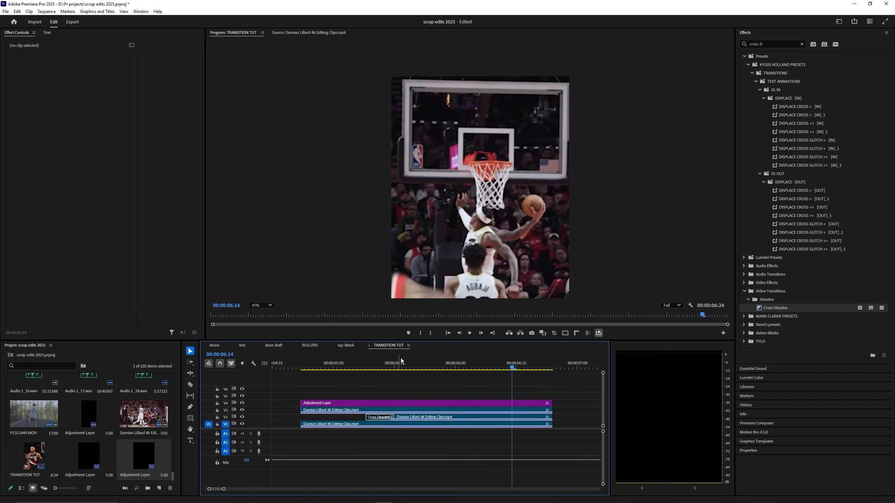
pyautogui.press('space')
pyautogui.press('space')
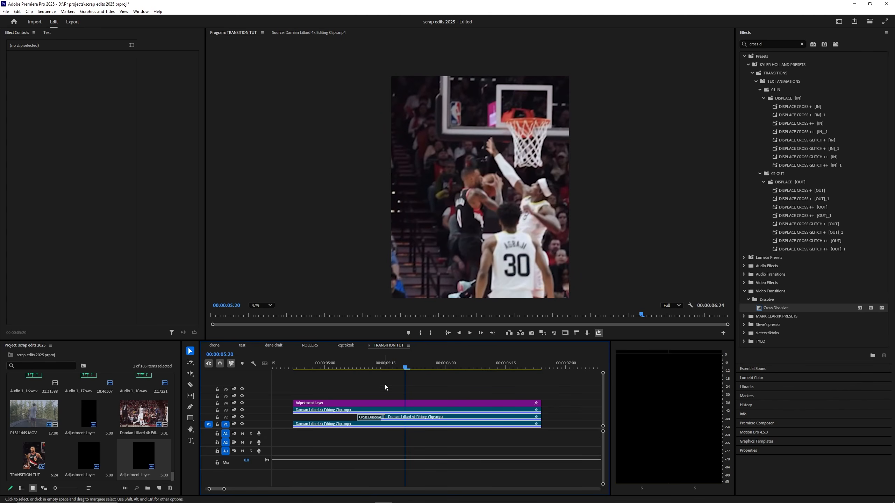
# Step: Add an adjustment layer on V5 and trim its end to span the dissolve
pyautogui.moveTo(144, 455); pyautogui.dragTo(414, 394)
pyautogui.click(504, 367)
pyautogui.moveTo(600, 396); pyautogui.dragTo(513, 396)
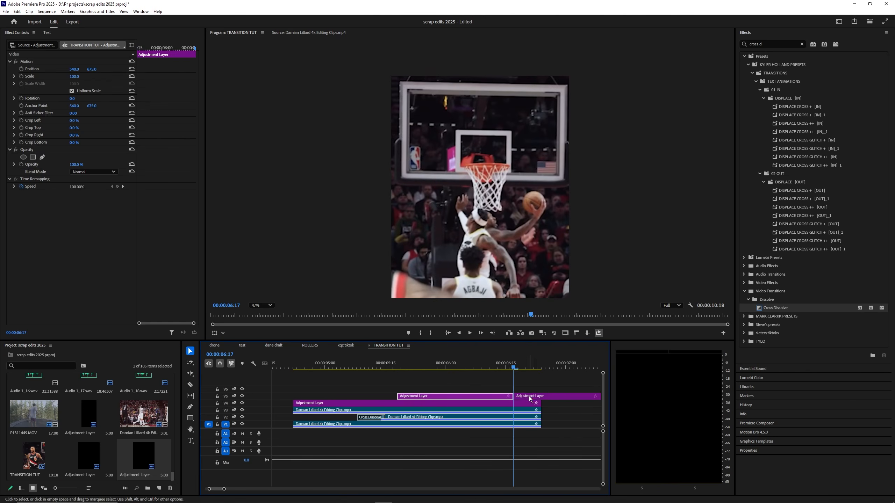
pyautogui.moveTo(395, 359)
pyautogui.mouseDown()
pyautogui.moveTo(411, 360)
pyautogui.moveTo(398, 359)
pyautogui.mouseUp()
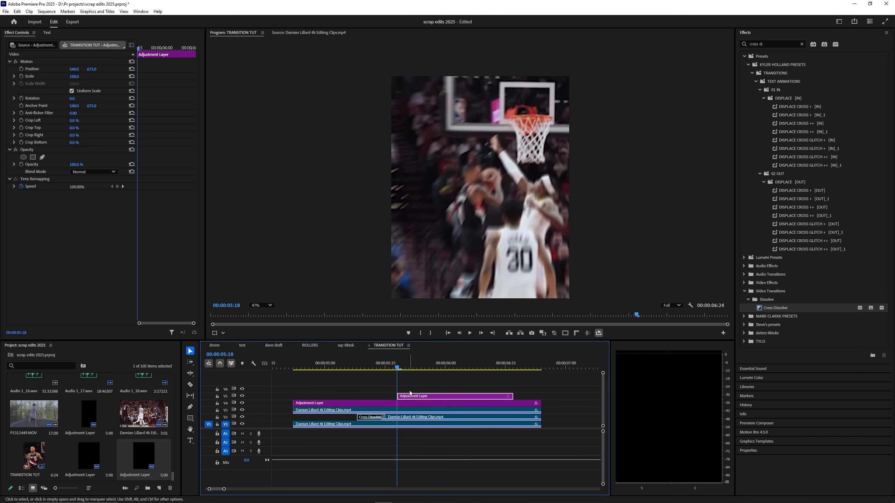
pyautogui.moveTo(513, 395); pyautogui.dragTo(541, 395)
# Step: With the V5 adjustment layer selected, clear the Effects search and expand Presets > TYLO SHAKES PACK
pyautogui.click(522, 396)
pyautogui.click(801, 44)
pyautogui.click(744, 56)
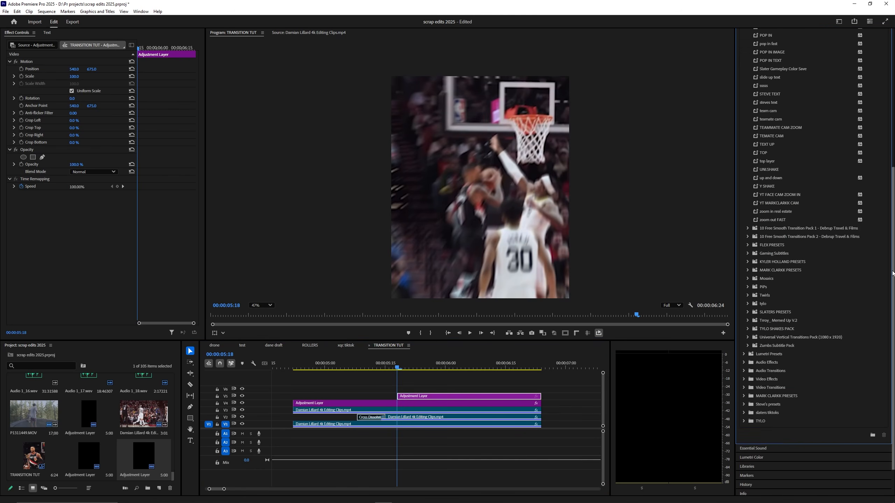
pyautogui.scroll(-10, 810, 211)
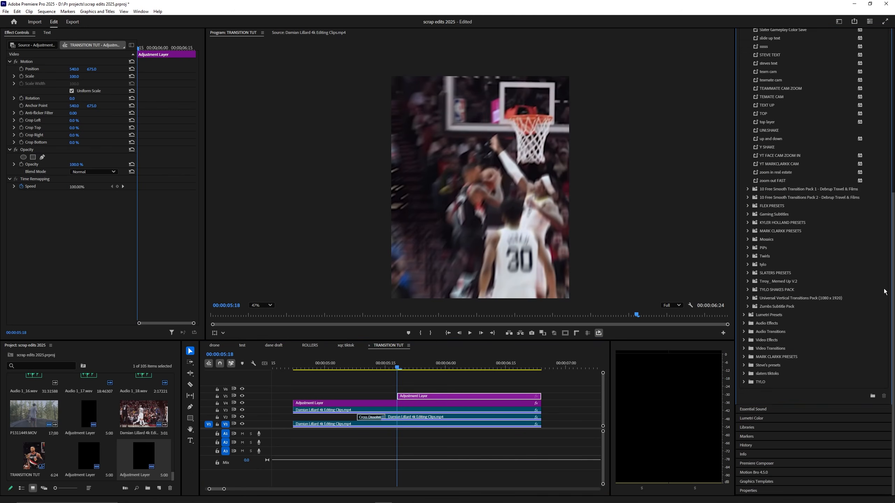
pyautogui.click(748, 286)
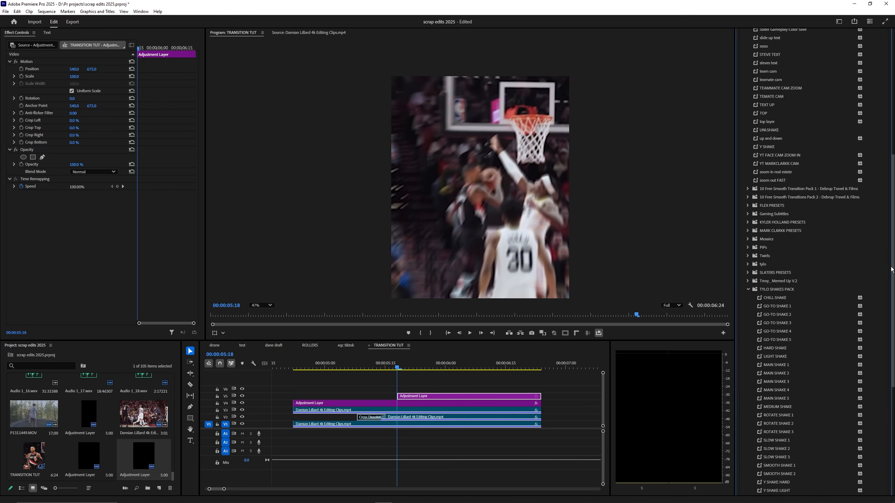
pyautogui.scroll(-5, 891, 332)
pyautogui.scroll(3, 891, 332)
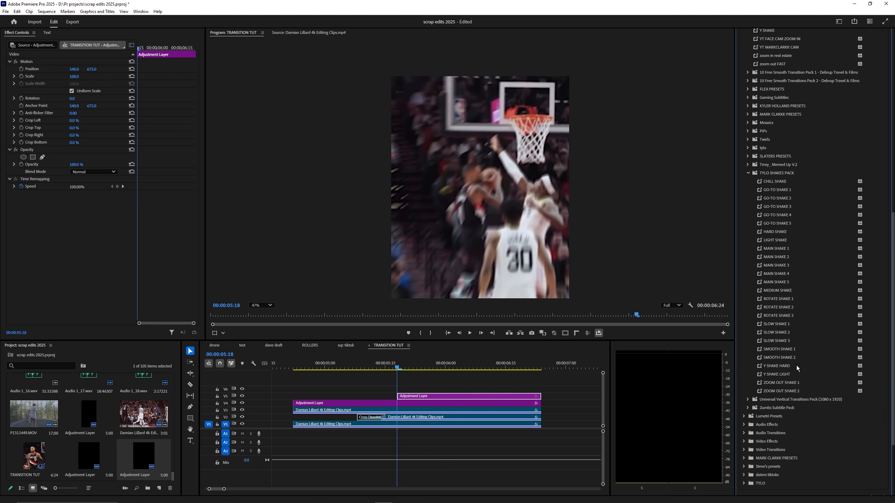
# Step: Compare CHILL SHAKE and GO-TO SHAKE 2, then drag GO-TO SHAKE 4 onto the V5 layer
pyautogui.click(779, 184)
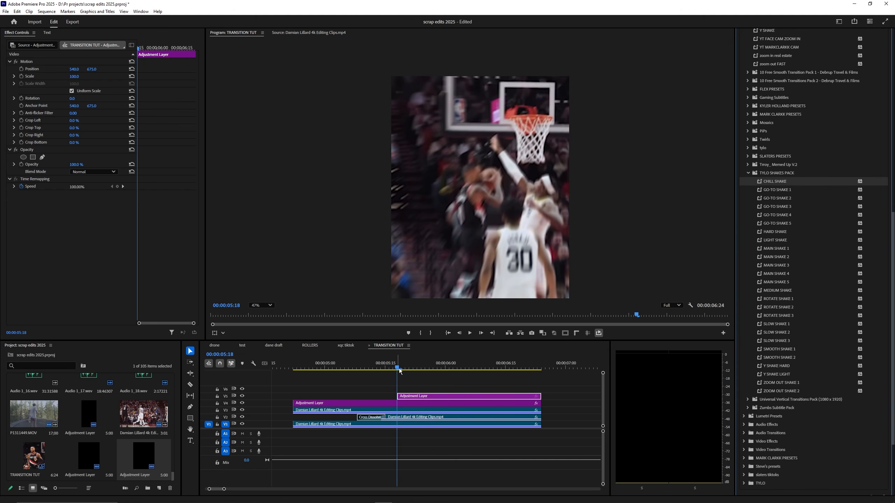
pyautogui.moveTo(397, 368)
pyautogui.mouseDown()
pyautogui.moveTo(374, 371)
pyautogui.moveTo(397, 367)
pyautogui.mouseUp()
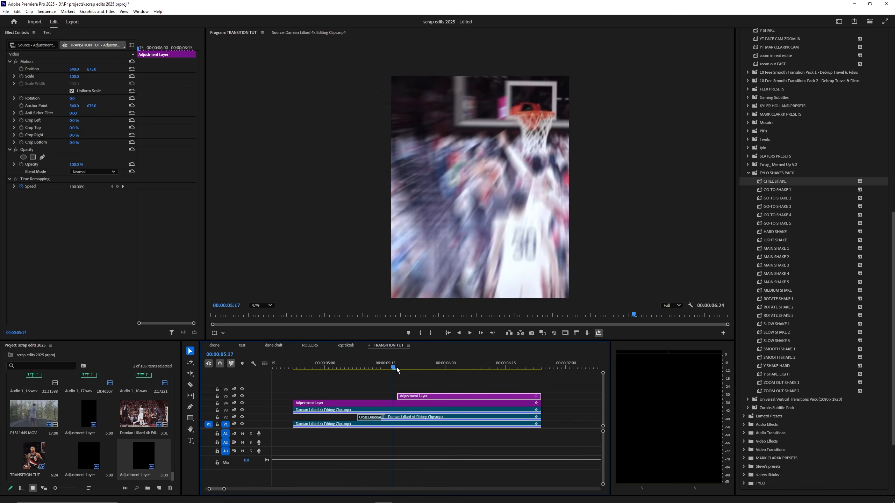
pyautogui.click(771, 198)
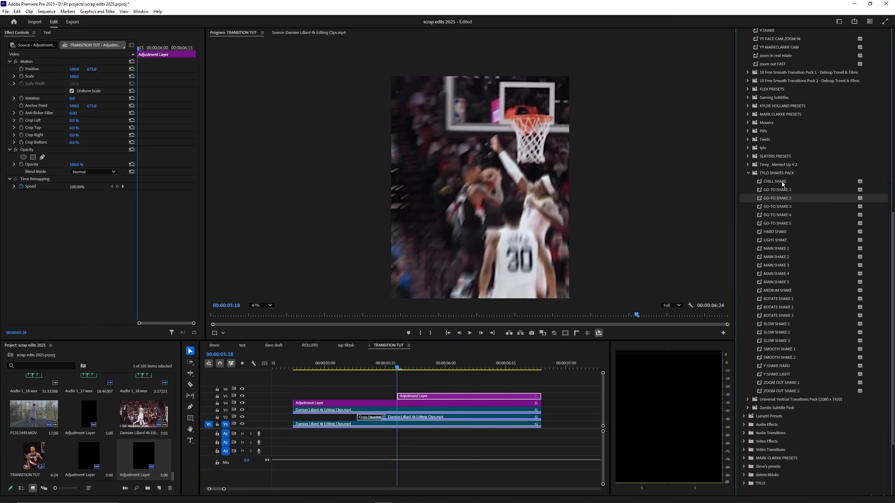
pyautogui.click(778, 215)
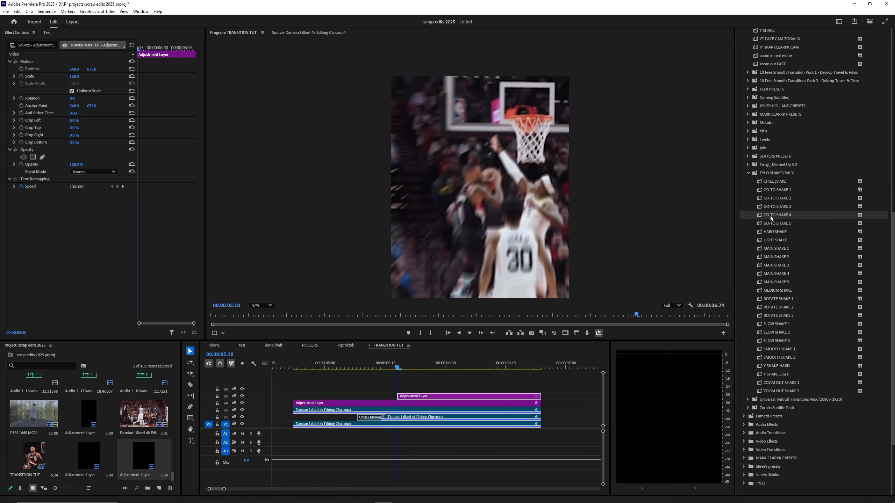
pyautogui.moveTo(772, 215); pyautogui.dragTo(415, 396)
# Step: Mark the range around the transition clips, render previews, and replay the GO-TO SHAKE 4 shake
pyautogui.press('x')
pyautogui.press('Return')
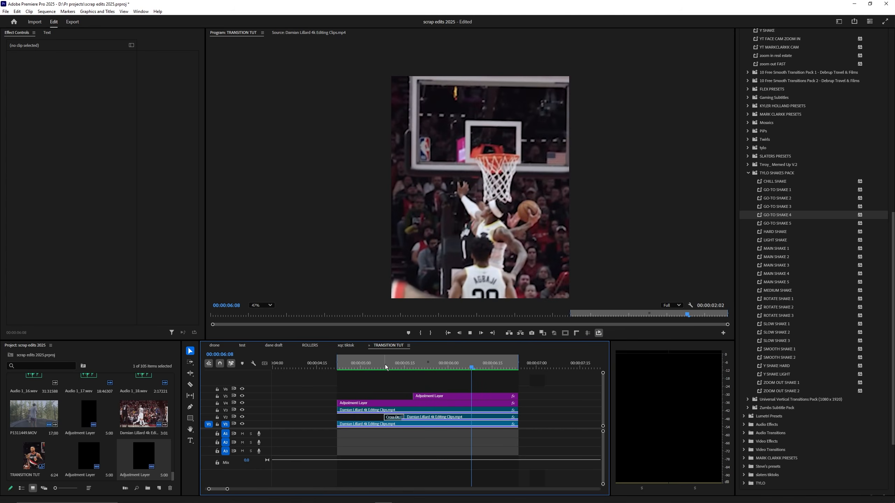
pyautogui.press('space')
pyautogui.moveTo(368, 362); pyautogui.dragTo(436, 370)
pyautogui.click(369, 362)
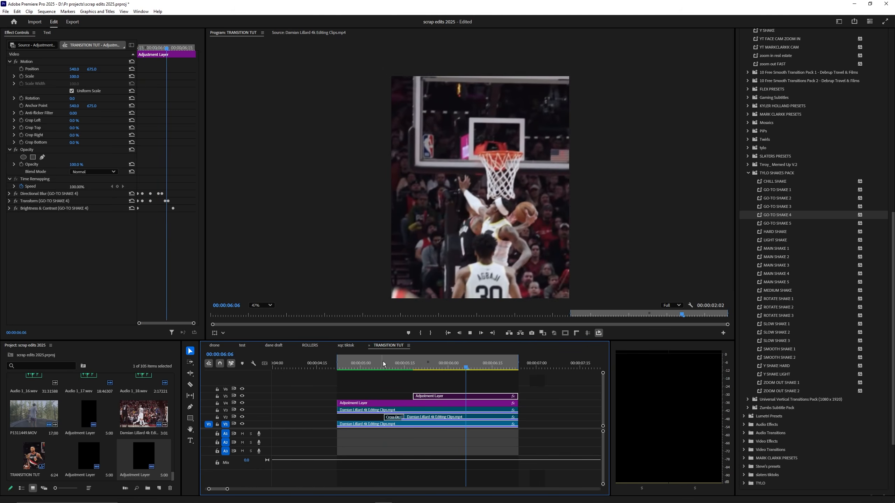
pyautogui.press('space')
pyautogui.click(395, 362)
pyautogui.press('space')
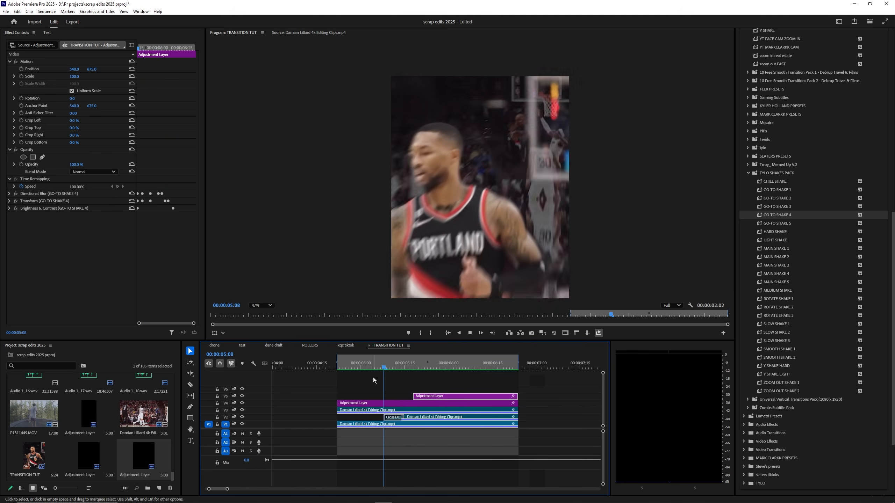
pyautogui.click(413, 364)
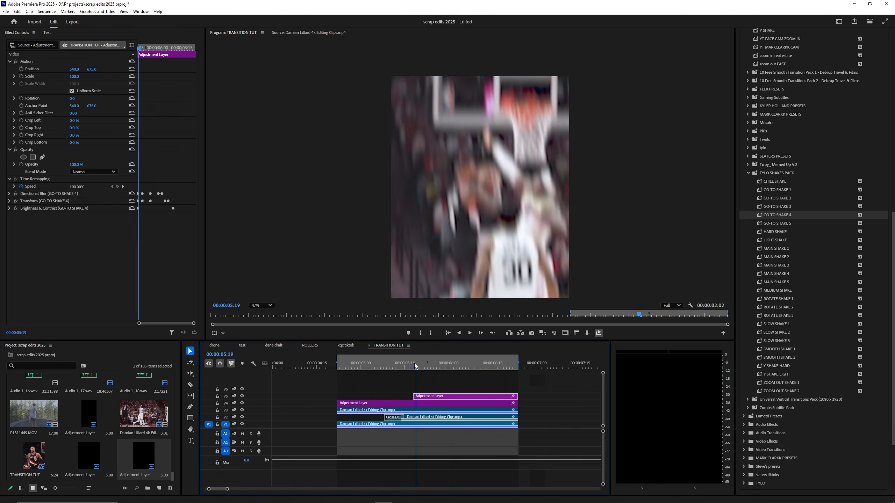
# Step: Select all the GO-TO SHAKE 4 effects in Effect Controls and delete them
pyautogui.click(170, 200)
pyautogui.hotkey('ctrl', 'a')
pyautogui.press('Delete')
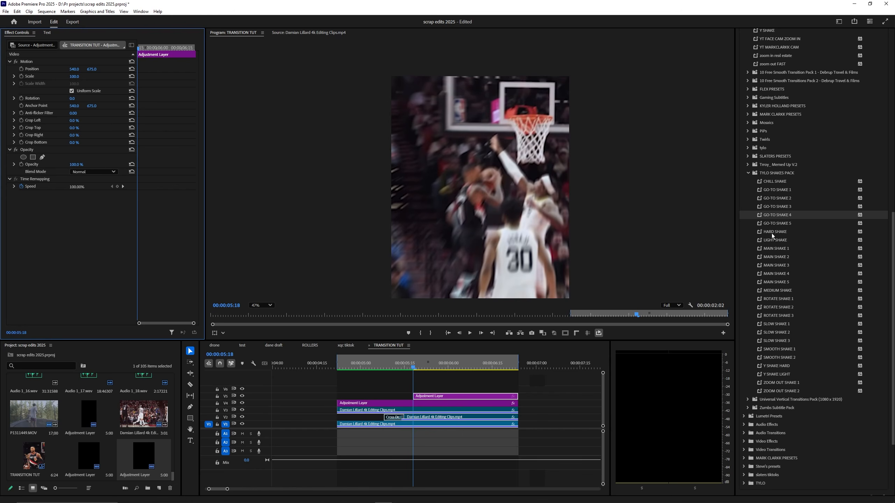
# Step: Put HARD SHAKE from TYLO SHAKES PACK on the V5 layer, render, and play the transition
pyautogui.moveTo(772, 234); pyautogui.dragTo(428, 397)
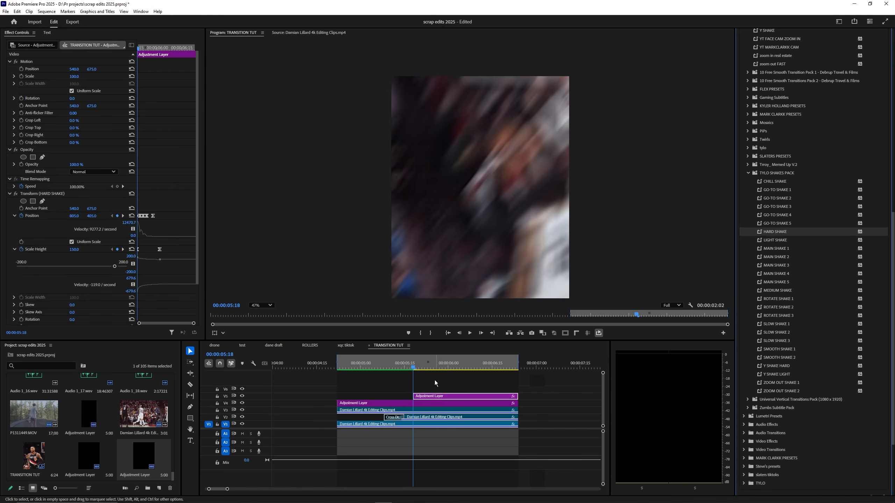
pyautogui.click(399, 383)
pyautogui.press('Return')
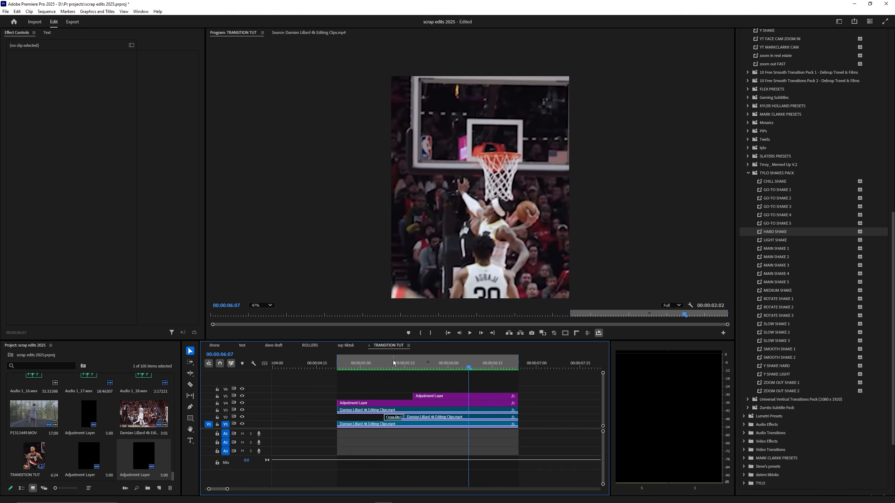
pyautogui.click(407, 369)
pyautogui.press('space')
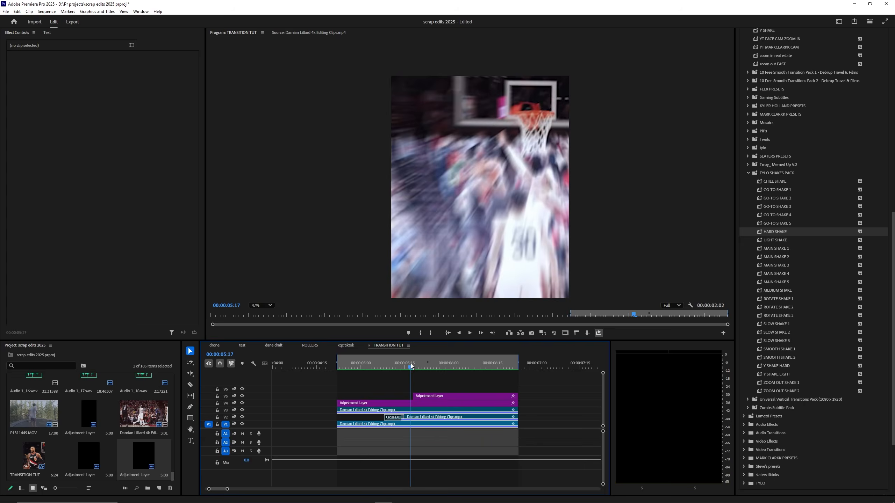
pyautogui.press('-')
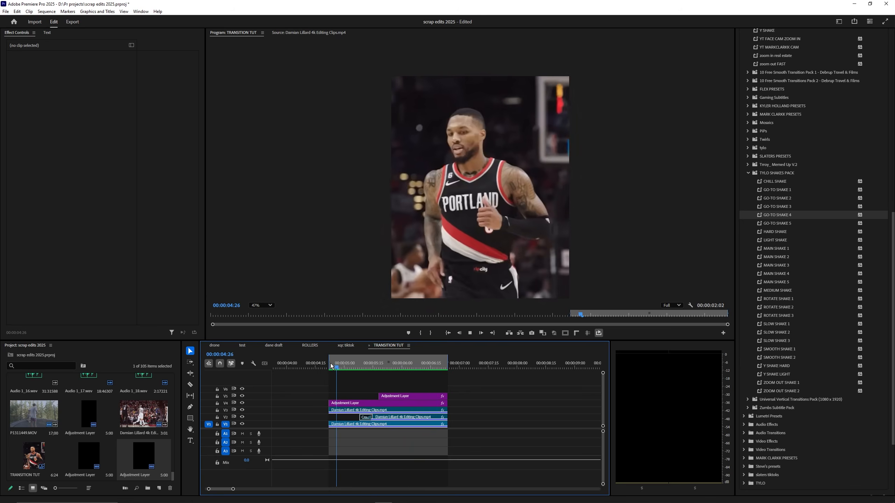